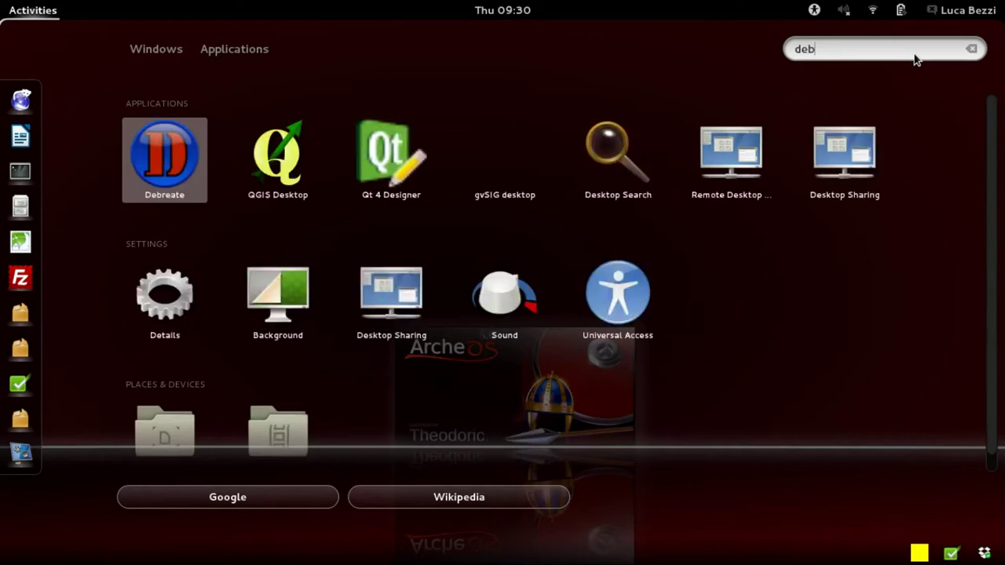
Launch Debreate from the GNOME Shell search results for 'debre'.
{"action": "key", "text": "Return"}
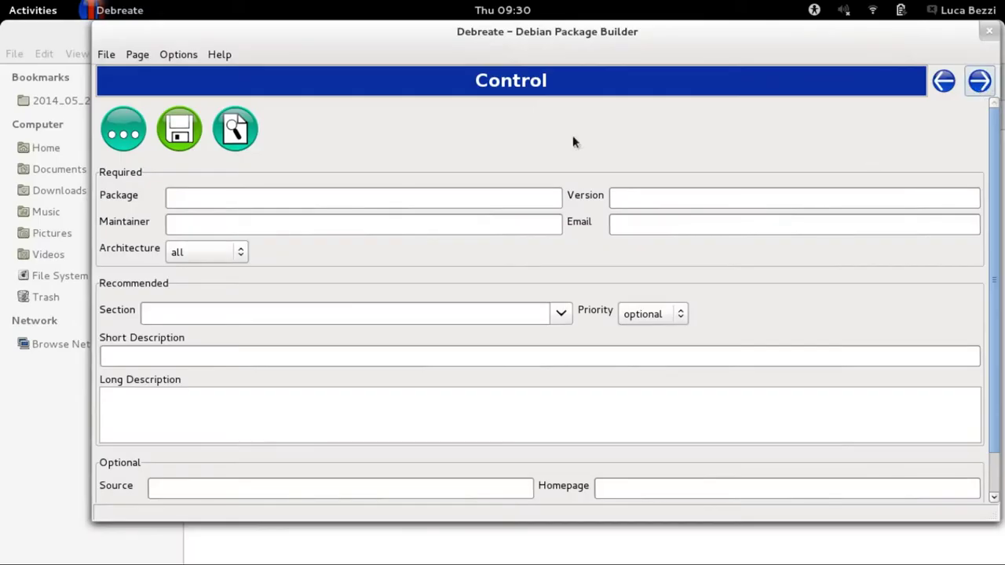
Enter package OpenJUMP, version 1.8.0, the maintainer's name and e-mail, and section ArcheOS.
{"action": "left_click", "coordinate": [410, 196]}
{"action": "type", "text": "OpenJUMP"}
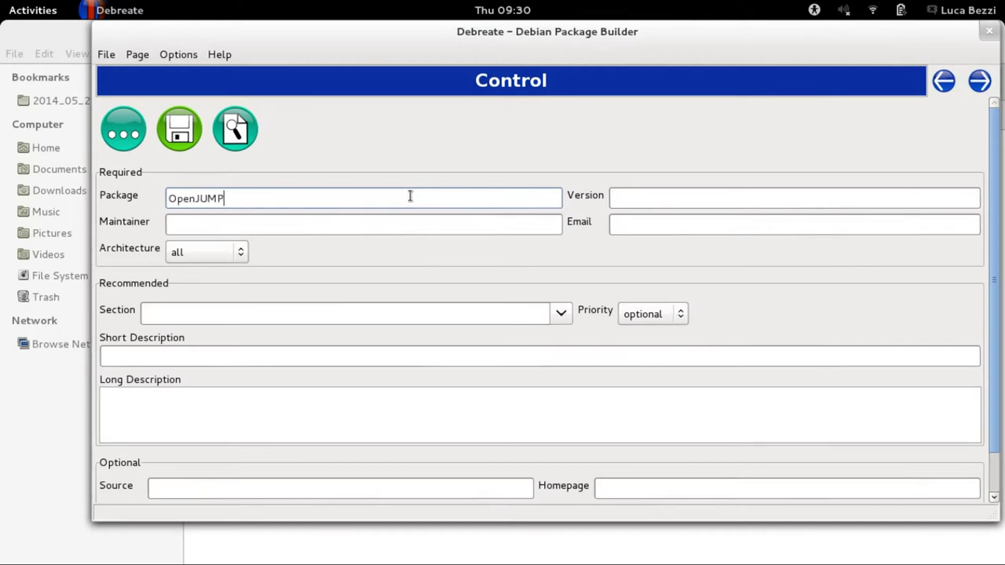
{"action": "left_click", "coordinate": [742, 198]}
{"action": "type", "text": "1.8.0"}
{"action": "left_click", "coordinate": [532, 226]}
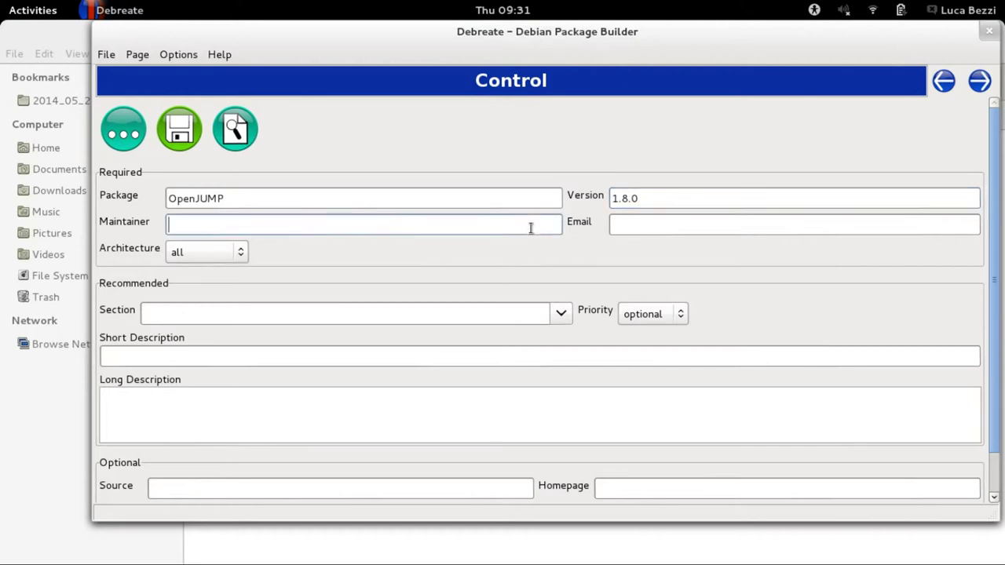
{"action": "type", "text": "Luca Bezzi (Arc-Team)"}
{"action": "left_click", "coordinate": [708, 226]}
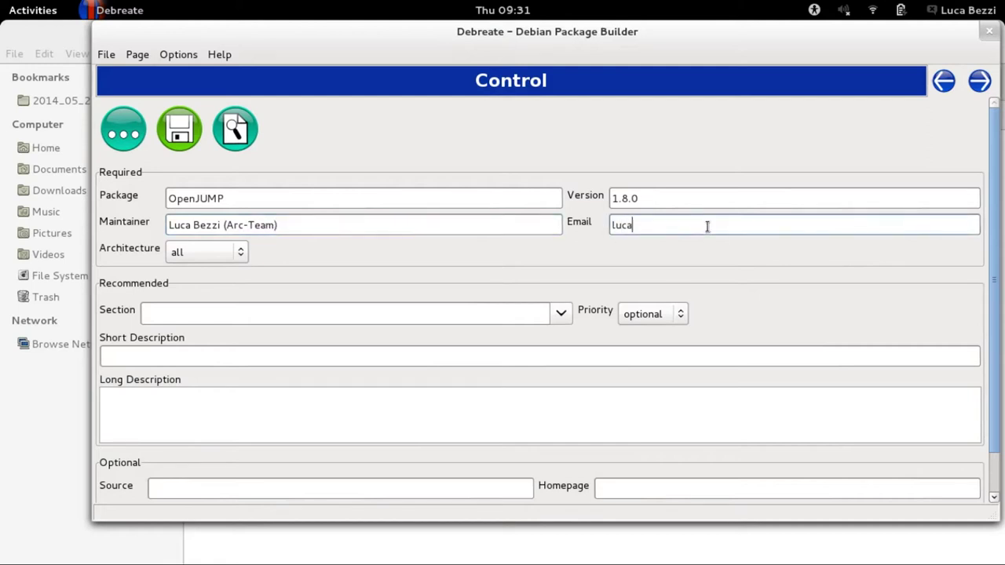
{"action": "left_click", "coordinate": [486, 312]}
{"action": "type", "text": "a"}
{"action": "type", "text": "ArcheOS"}
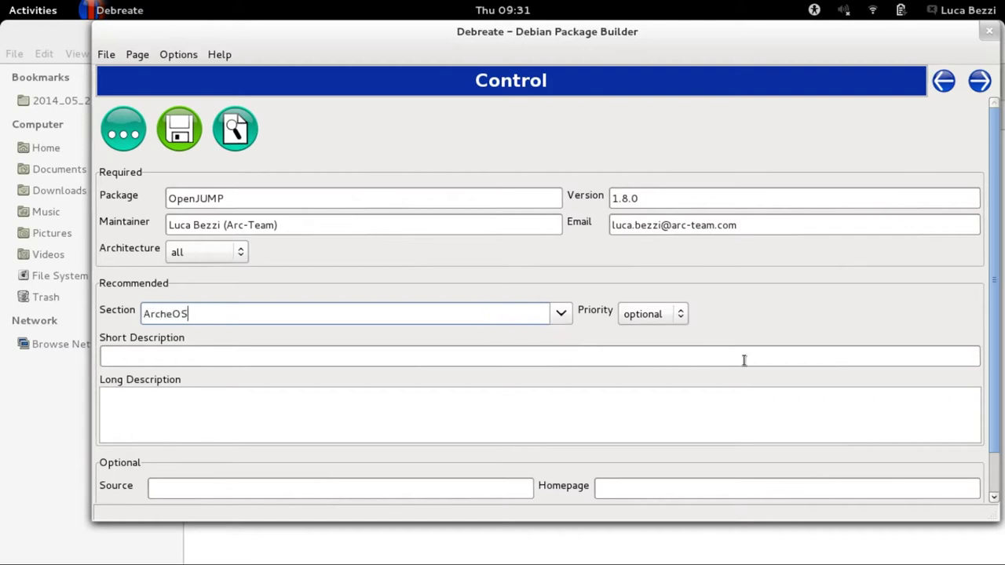
Set the short description to 'Java open source GIS platform'.
{"action": "left_click", "coordinate": [252, 359]}
{"action": "type", "text": "Java Open"}
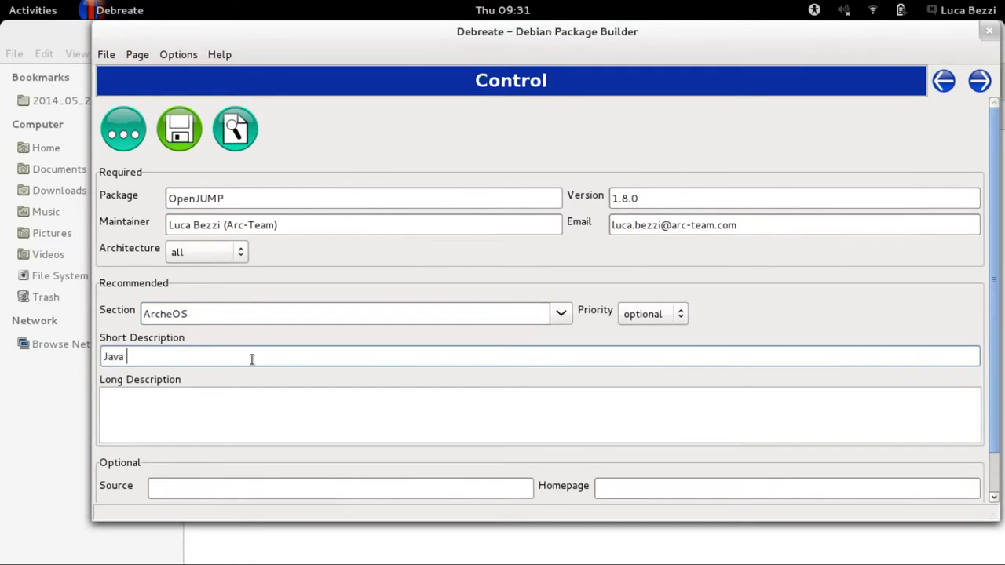
{"action": "key", "text": "BackSpace"}
{"action": "key", "text": "BackSpace"}
{"action": "key", "text": "BackSpace"}
{"action": "key", "text": "BackSpace"}
{"action": "key", "text": "BackSpace"}
{"action": "type", "text": "open source GIS platform"}
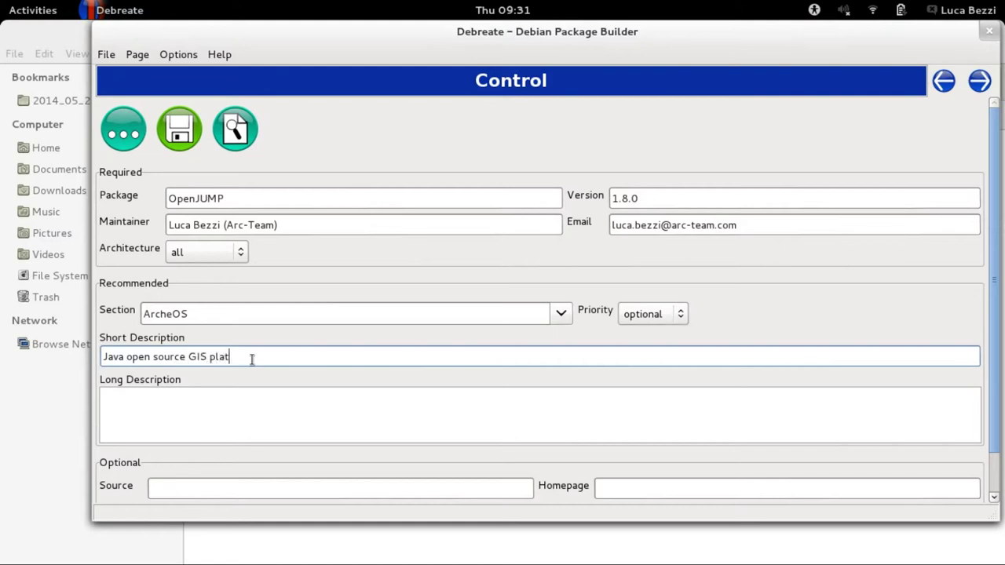
Write the long description 'Java open source GIS platform derived from the JUMP project.'.
{"action": "left_click", "coordinate": [241, 401]}
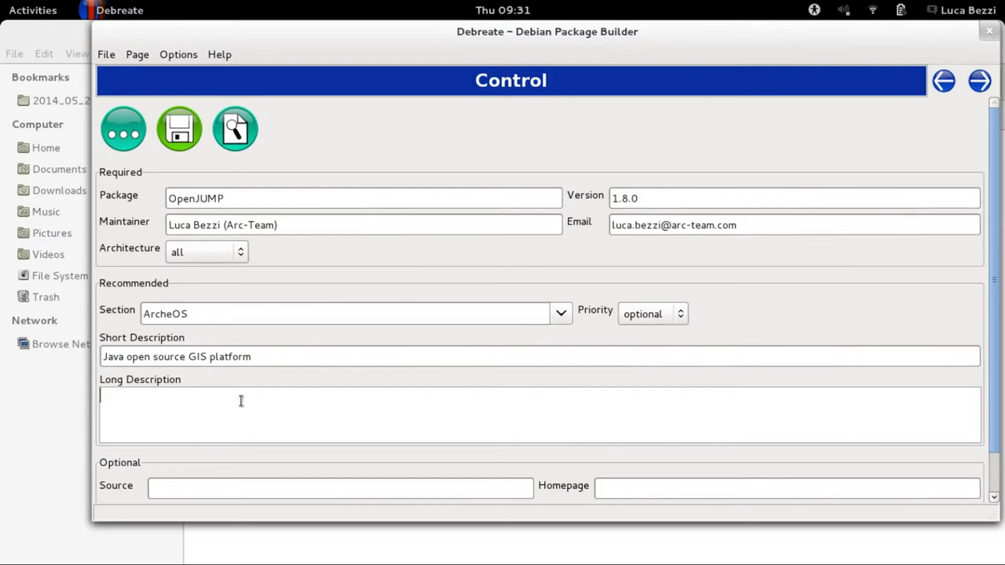
{"action": "type", "text": "Java open source GIS platfro"}
{"action": "key", "text": "BackSpace"}
{"action": "key", "text": "BackSpace"}
{"action": "type", "text": "o"}
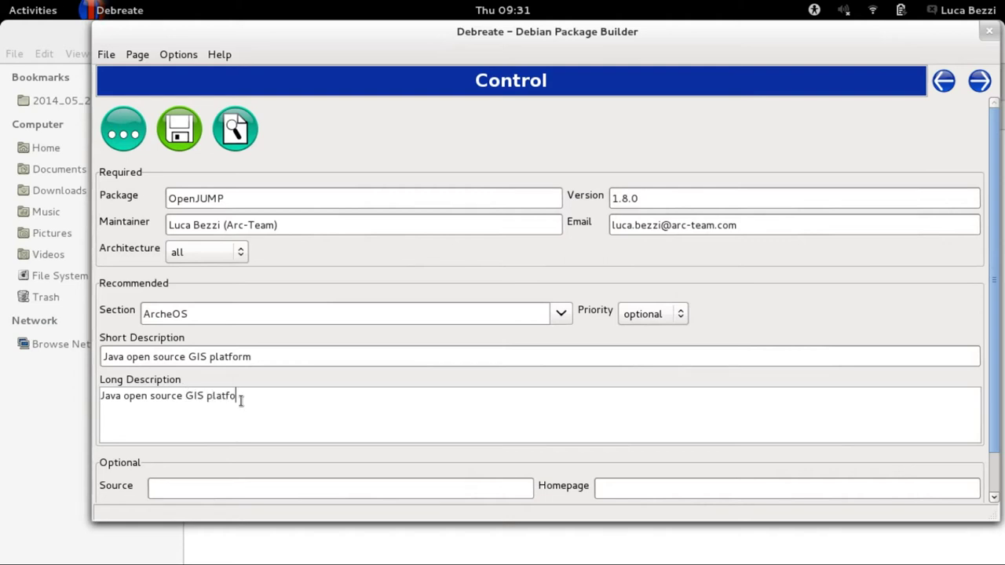
{"action": "type", "text": "rm derived from the JUMP project"}
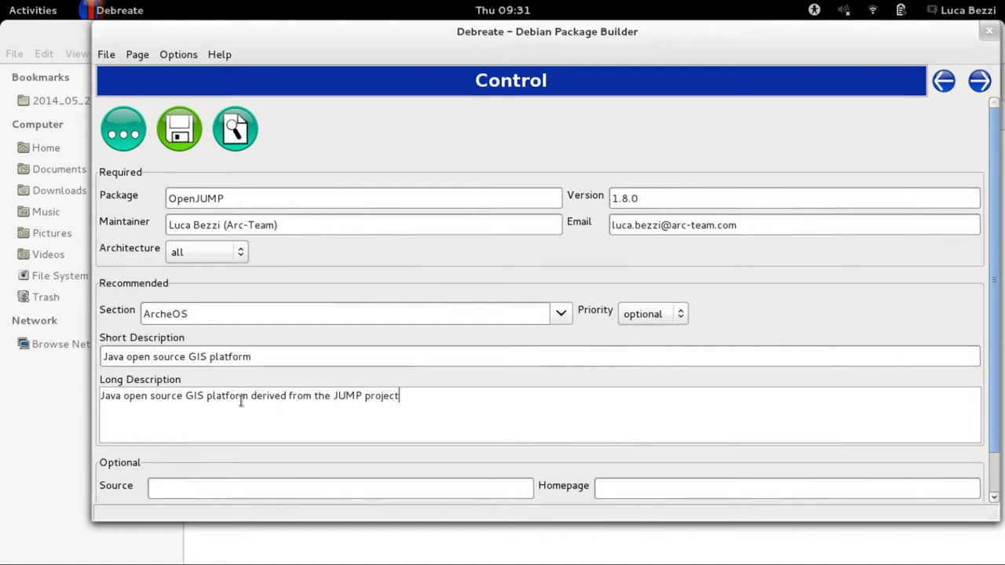
{"action": "type", "text": "."}
{"action": "left_click", "coordinate": [639, 490]}
{"action": "type", "text": "www.op"}
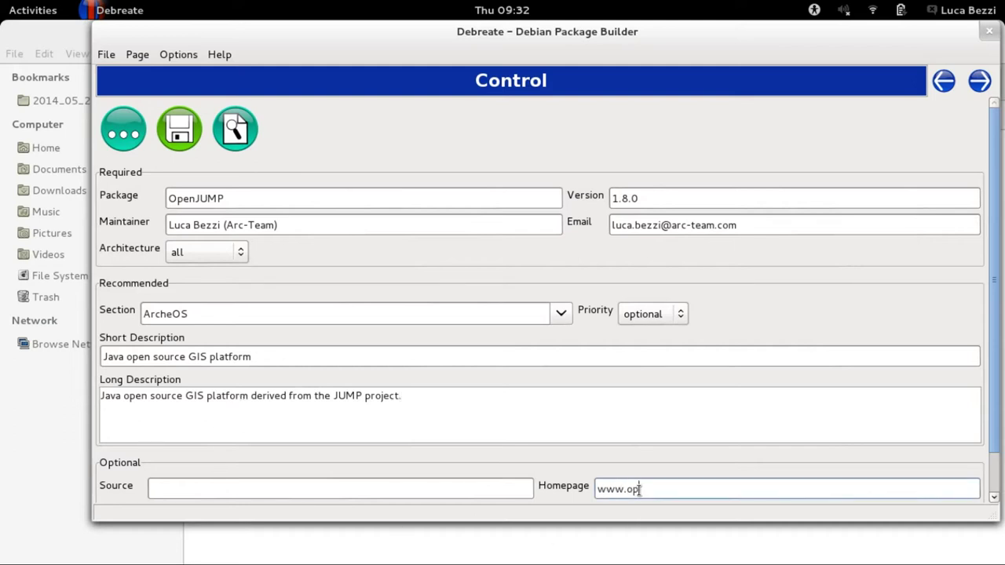
{"action": "type", "text": "enjump.org"}
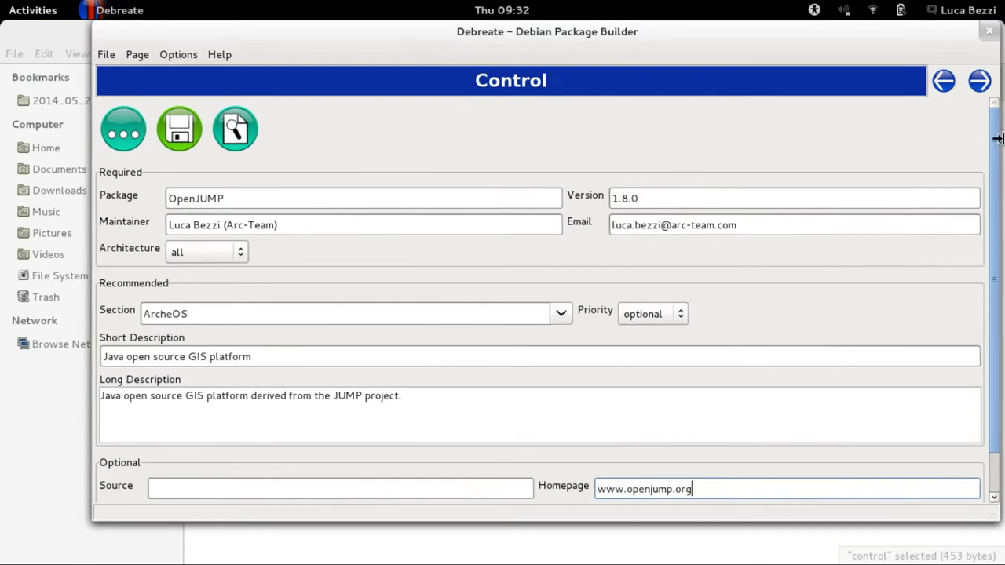
{"action": "left_click", "coordinate": [979, 82]}
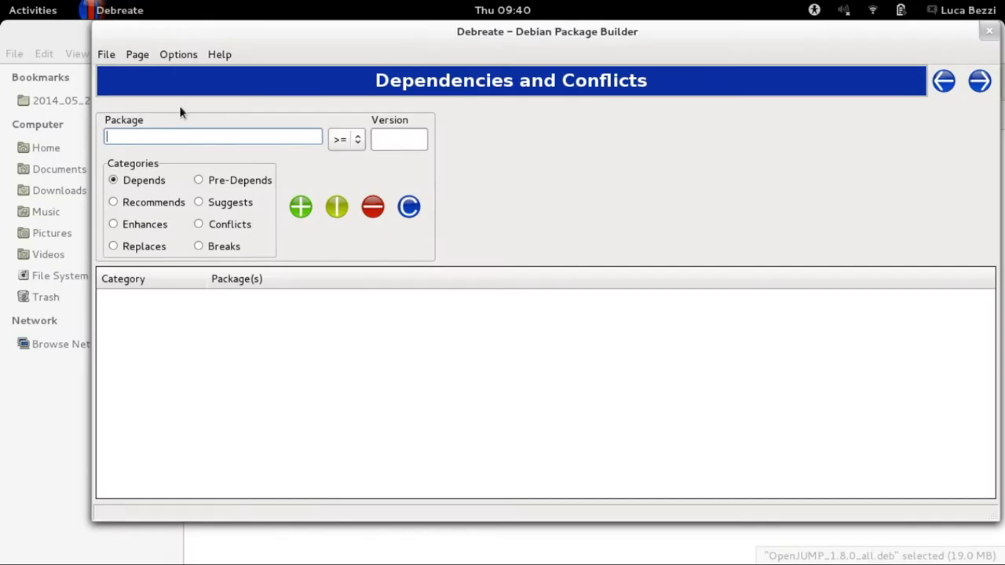
Add default-jre to the dependency list as a Depends entry.
{"action": "type", "text": "default-jre"}
{"action": "left_click", "coordinate": [378, 139]}
{"action": "left_click", "coordinate": [250, 139]}
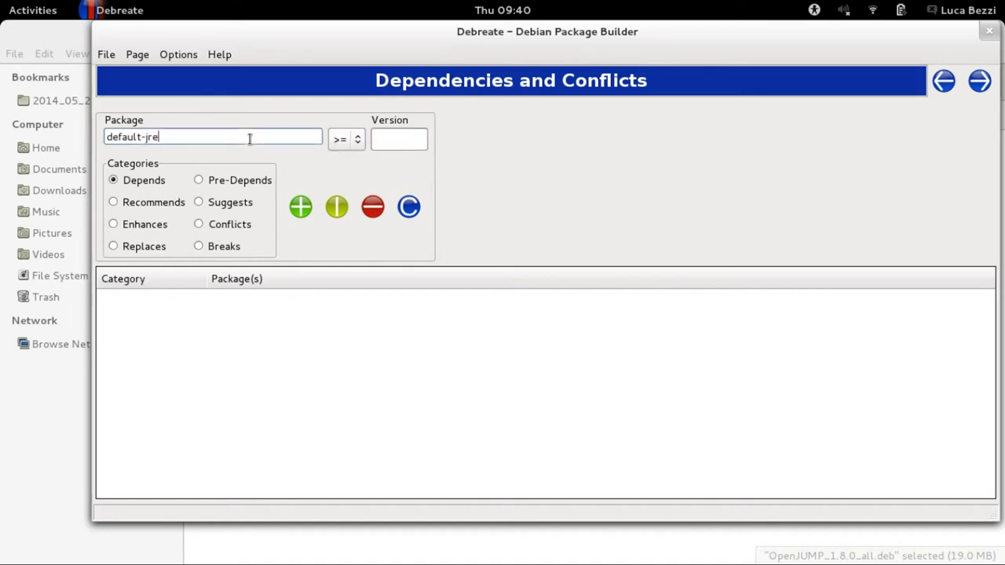
{"action": "left_click", "coordinate": [300, 206]}
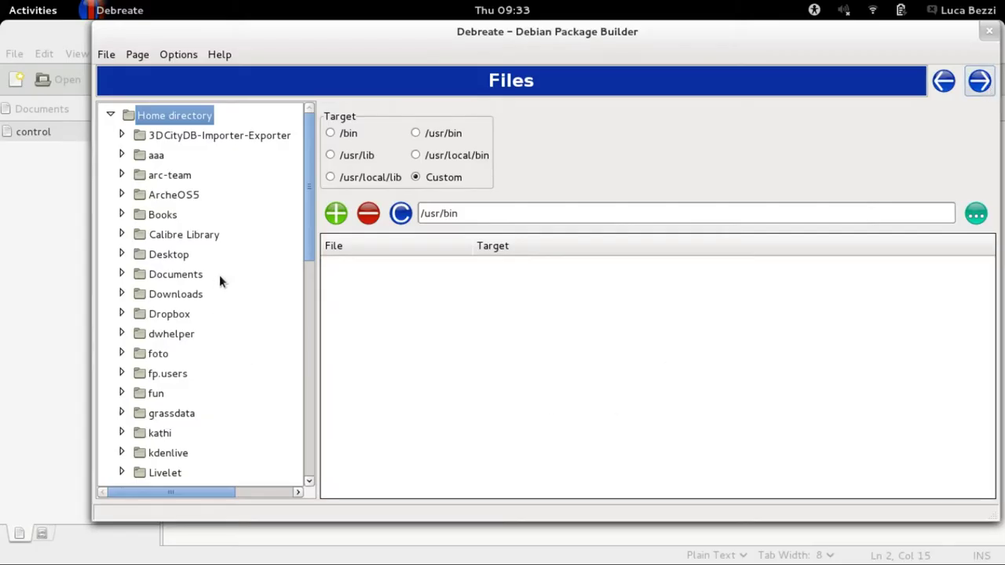
Expand the file tree down to OpenJUMP_1.8.0_all/bin to reveal the openjump script.
{"action": "scroll", "coordinate": [223, 270], "scroll_direction": "down", "scroll_amount": 1}
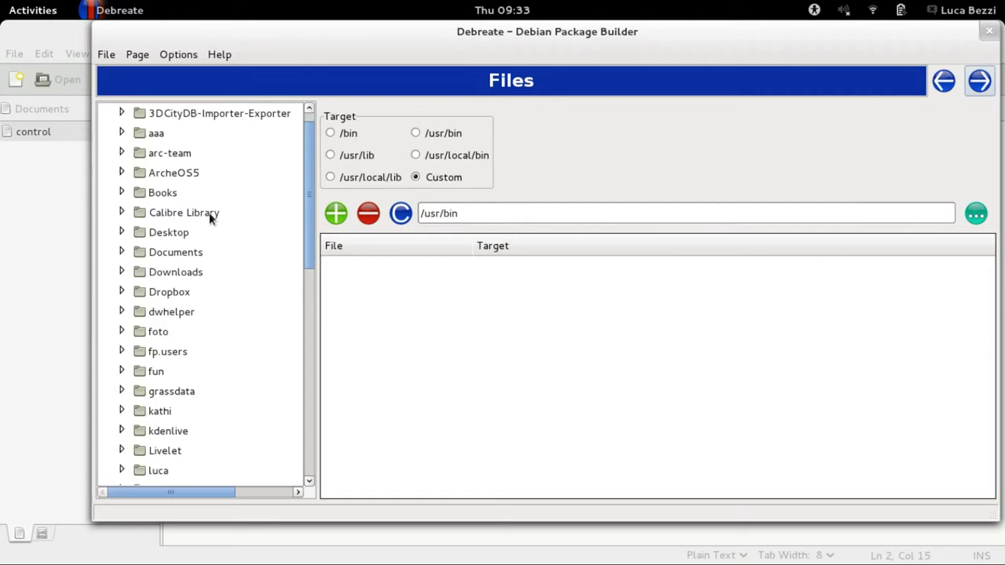
{"action": "double_click", "coordinate": [186, 153]}
{"action": "scroll", "coordinate": [206, 346], "scroll_direction": "down", "scroll_amount": 3}
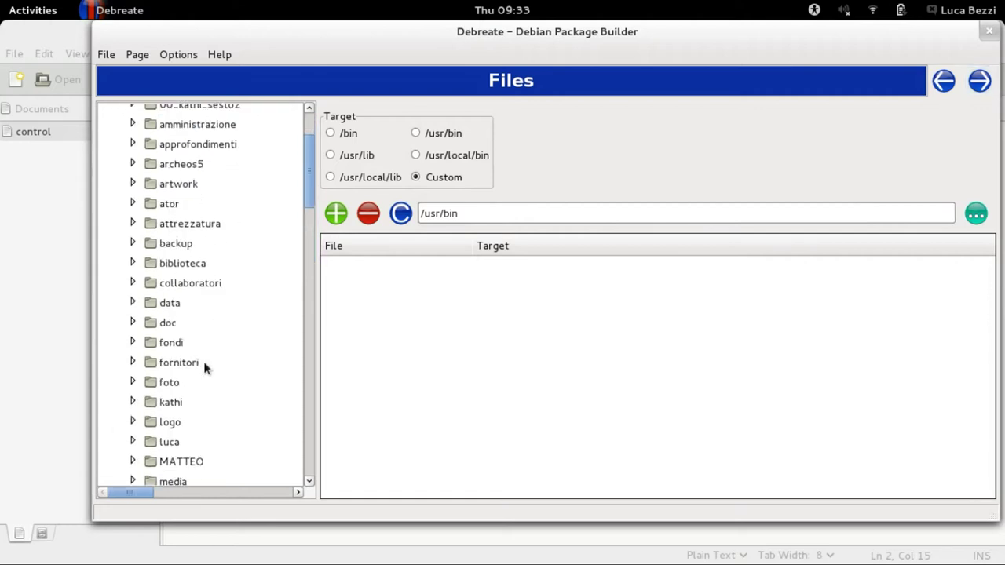
{"action": "scroll", "coordinate": [199, 381], "scroll_direction": "down", "scroll_amount": 2}
{"action": "double_click", "coordinate": [200, 431]}
{"action": "scroll", "coordinate": [224, 332], "scroll_direction": "down", "scroll_amount": 3}
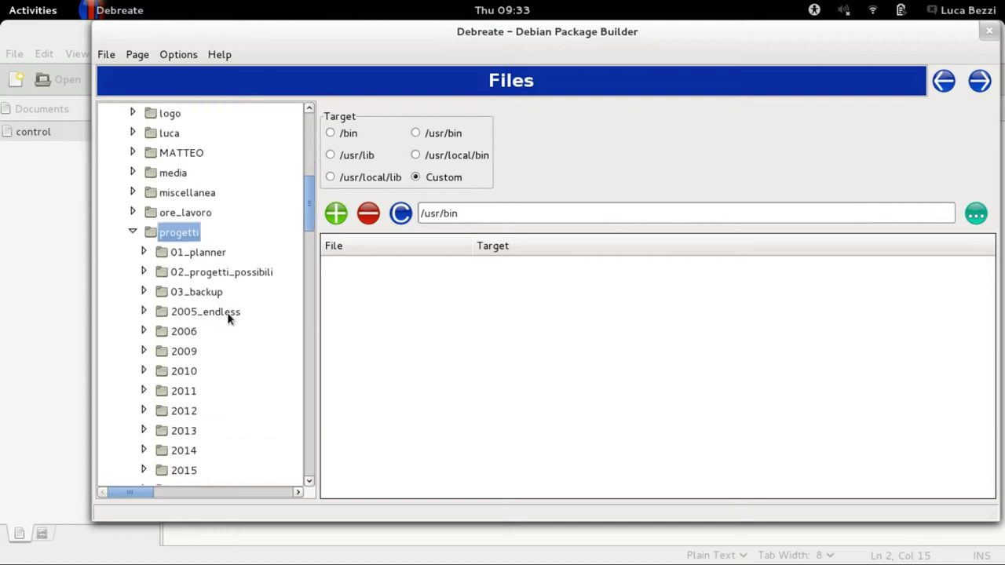
{"action": "left_click", "coordinate": [218, 311]}
{"action": "double_click", "coordinate": [218, 311]}
{"action": "double_click", "coordinate": [219, 332]}
{"action": "scroll", "coordinate": [228, 336], "scroll_direction": "down", "scroll_amount": 2}
{"action": "left_click", "coordinate": [250, 308]}
{"action": "double_click", "coordinate": [250, 308]}
{"action": "scroll", "coordinate": [251, 332], "scroll_direction": "down", "scroll_amount": 2}
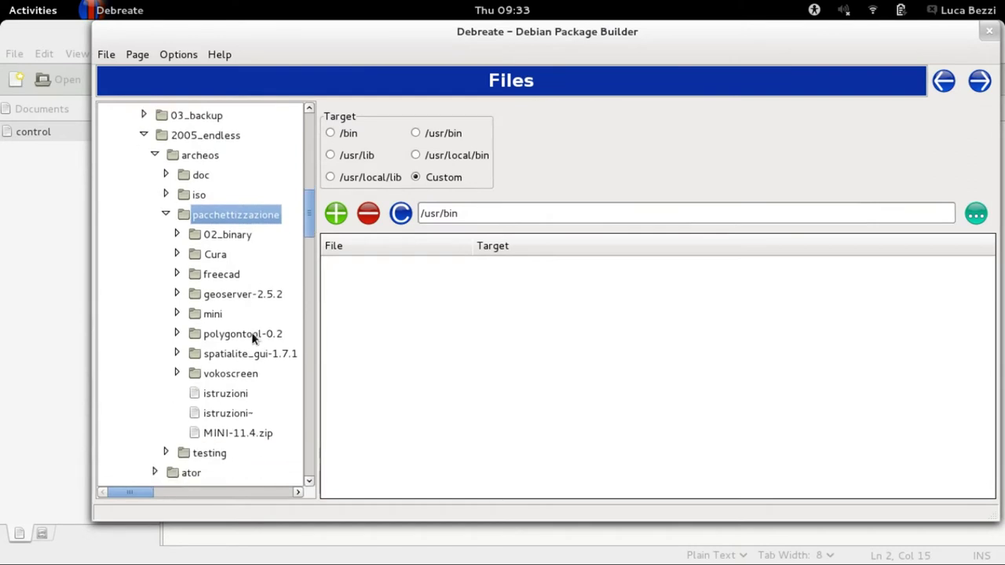
{"action": "double_click", "coordinate": [236, 236]}
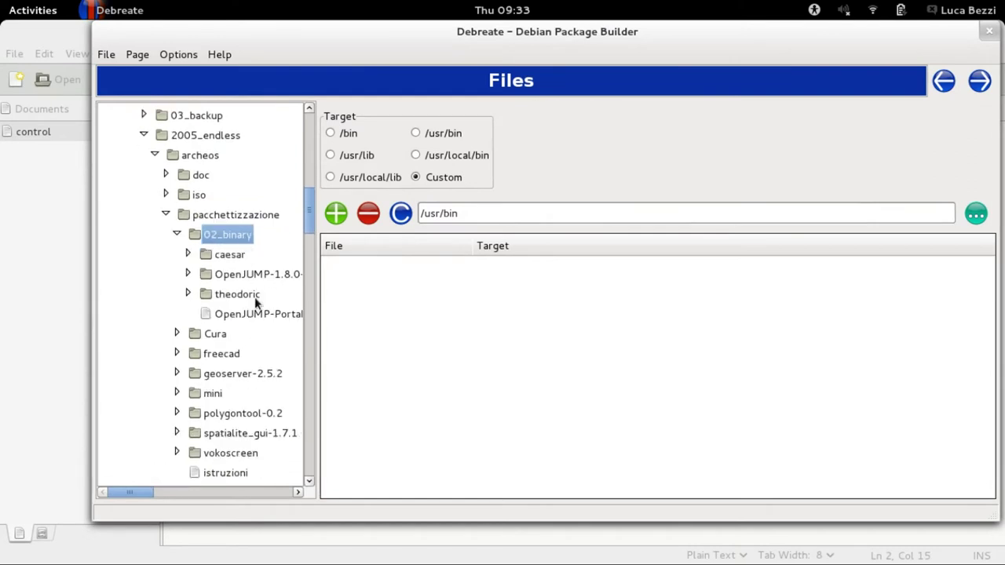
{"action": "double_click", "coordinate": [255, 301]}
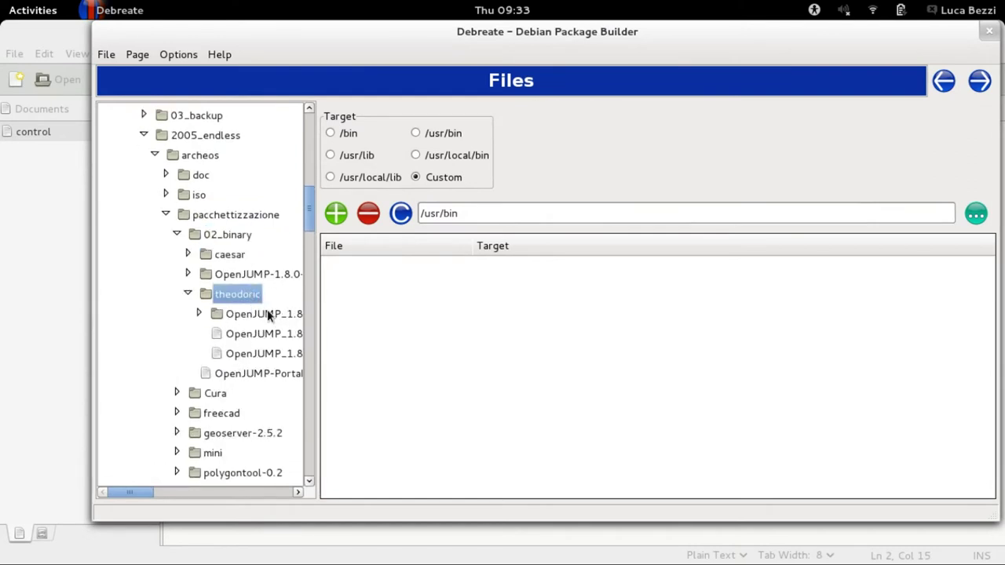
{"action": "double_click", "coordinate": [267, 314]}
{"action": "left_click_drag", "start_coordinate": [127, 494], "coordinate": [157, 482]}
{"action": "double_click", "coordinate": [146, 333]}
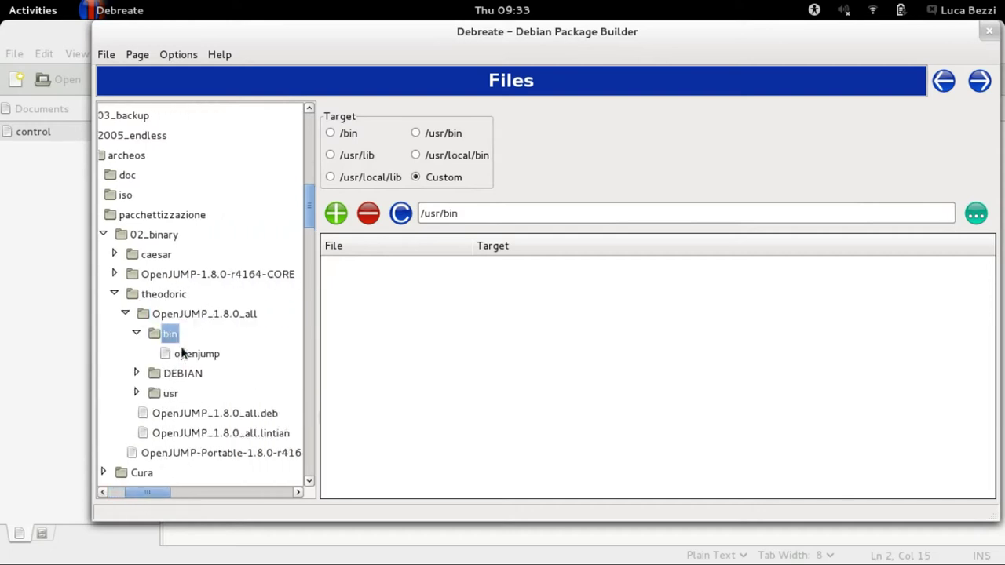
Add the openjump script to the package files with install target /usr/bin.
{"action": "left_click", "coordinate": [350, 134]}
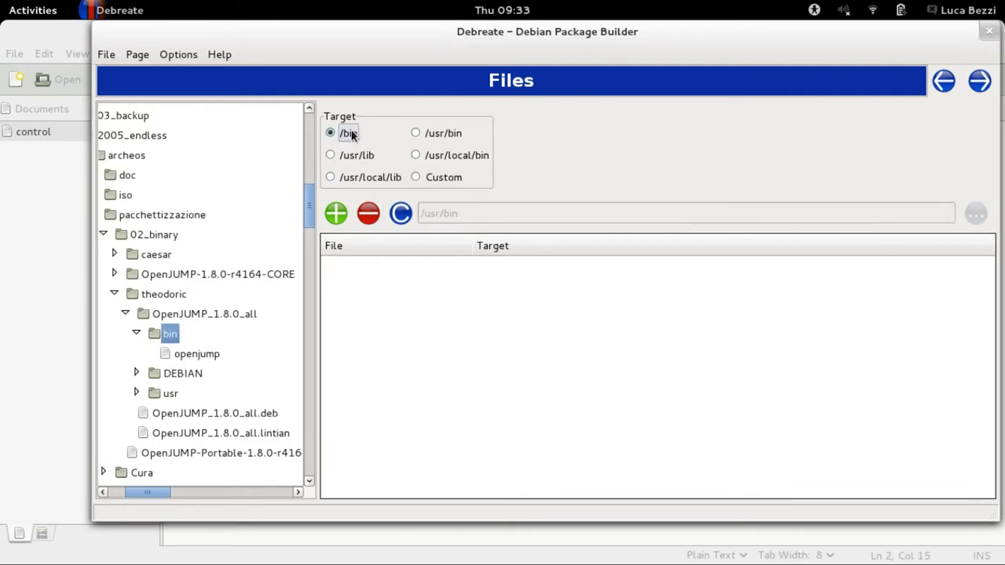
{"action": "left_click", "coordinate": [206, 354]}
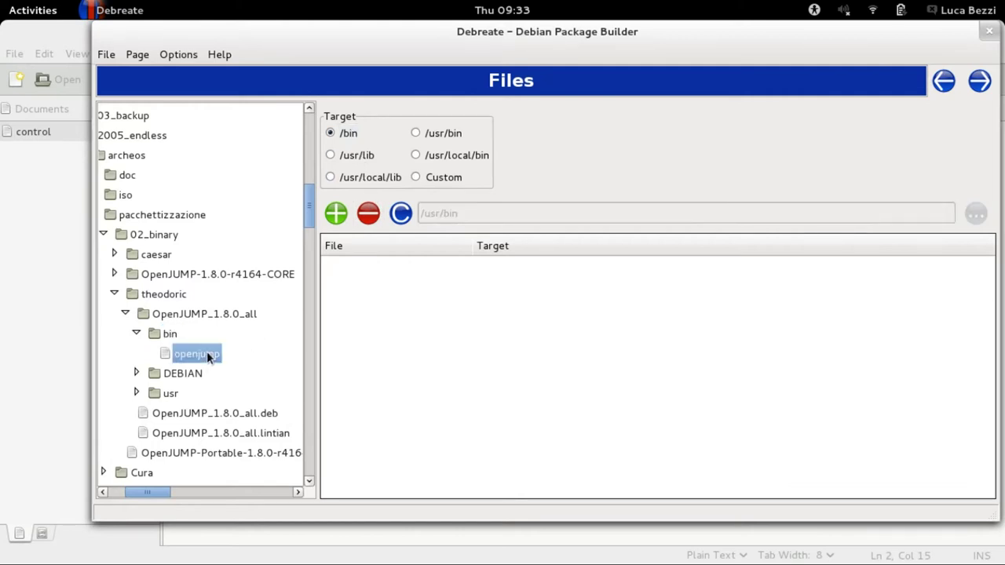
{"action": "left_click", "coordinate": [336, 213]}
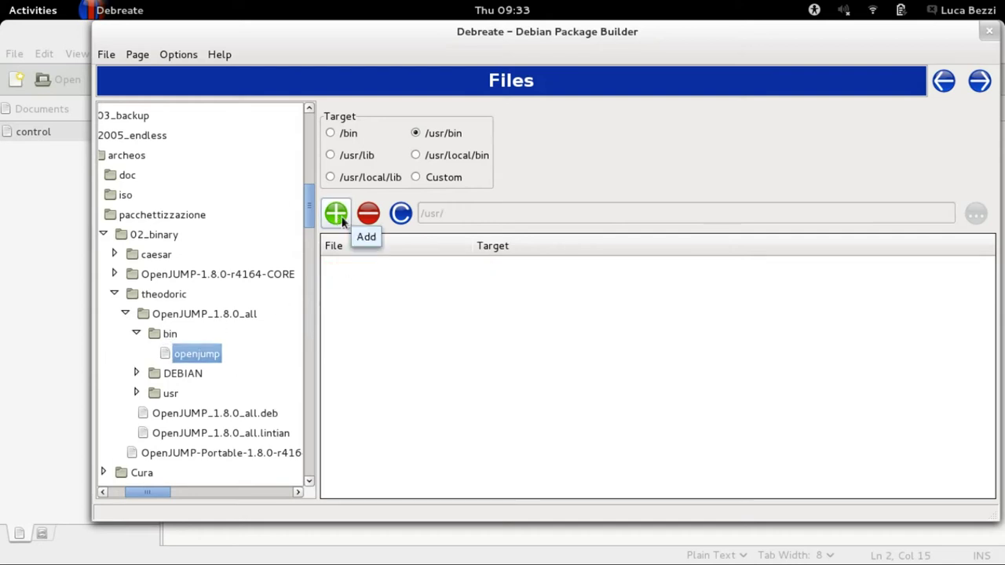
{"action": "left_click", "coordinate": [337, 220]}
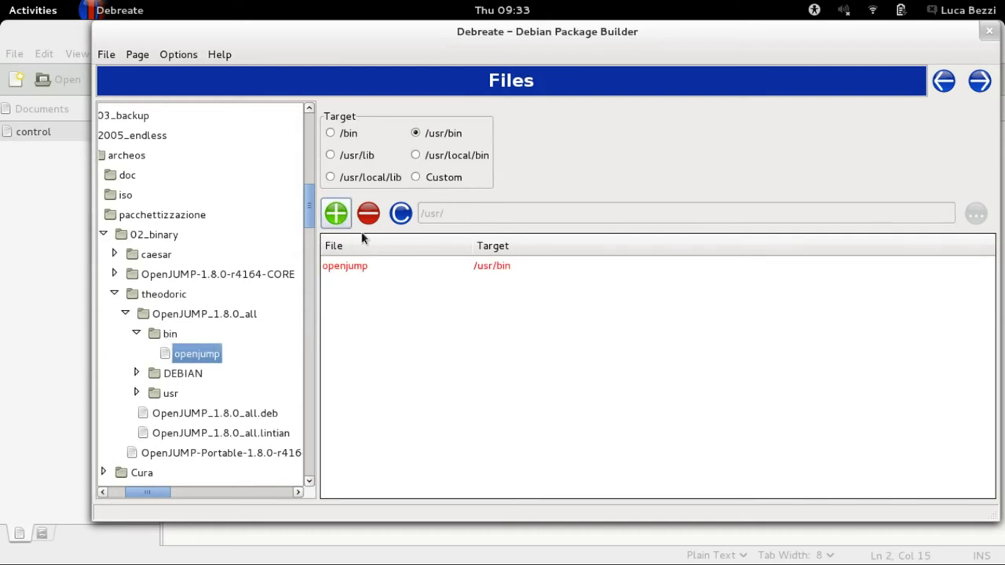
{"action": "left_click", "coordinate": [437, 179]}
Enter custom target share/archeos/openjump-1.8.0 and expand usr, share and archeos in the tree.
{"action": "left_click", "coordinate": [455, 213]}
{"action": "type", "text": "share/arc"}
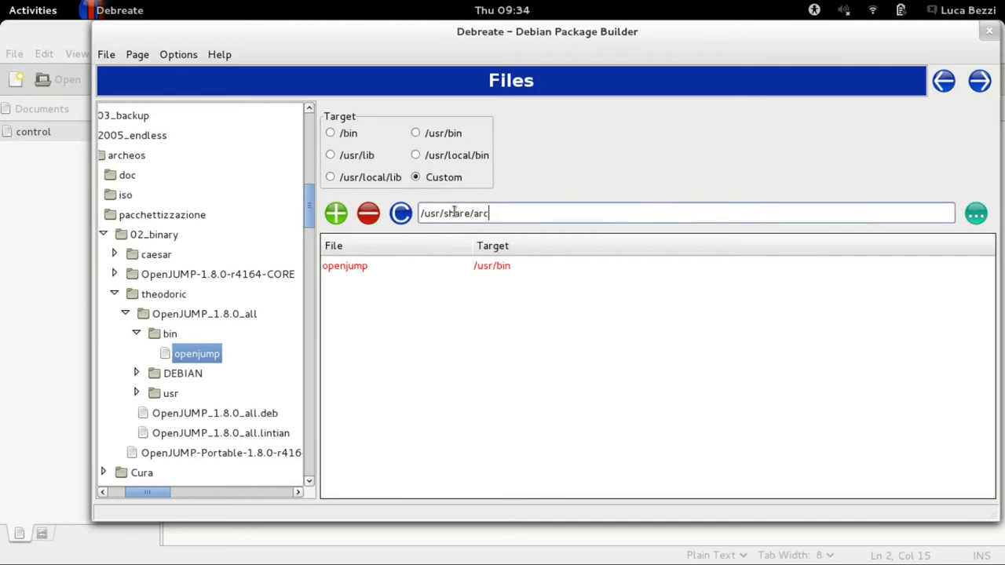
{"action": "type", "text": "heos/openjump-1.8.0"}
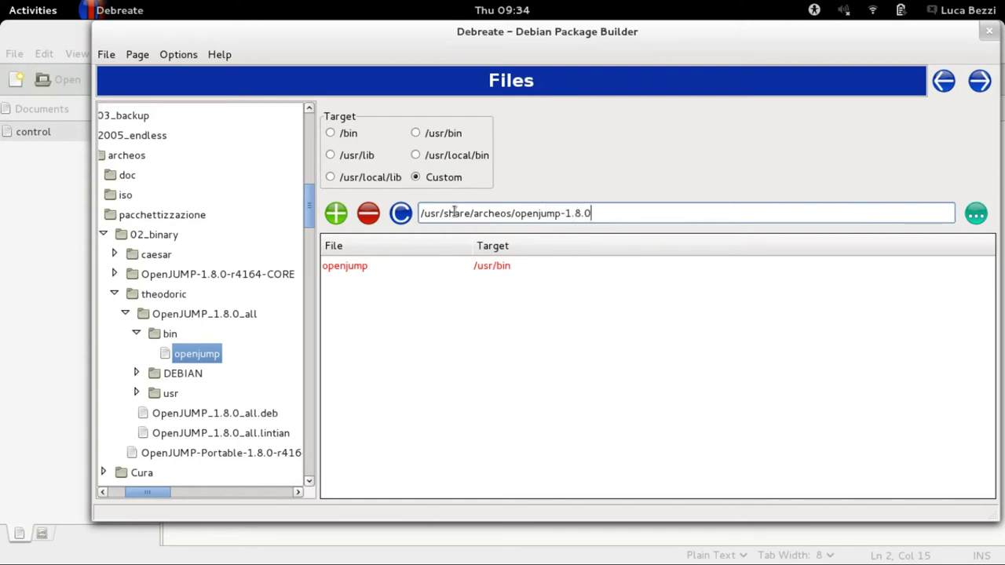
{"action": "left_click", "coordinate": [188, 314]}
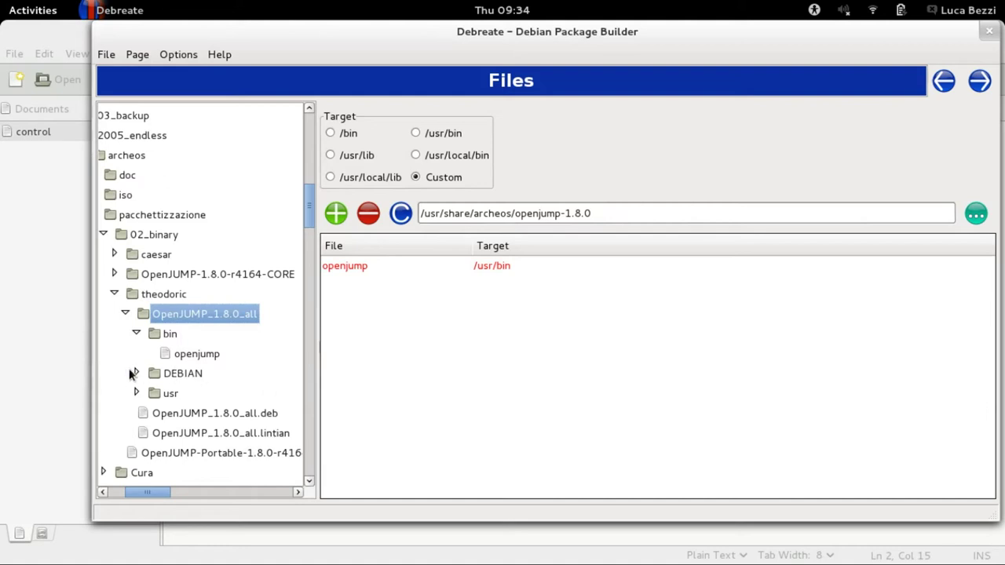
{"action": "left_click", "coordinate": [136, 394]}
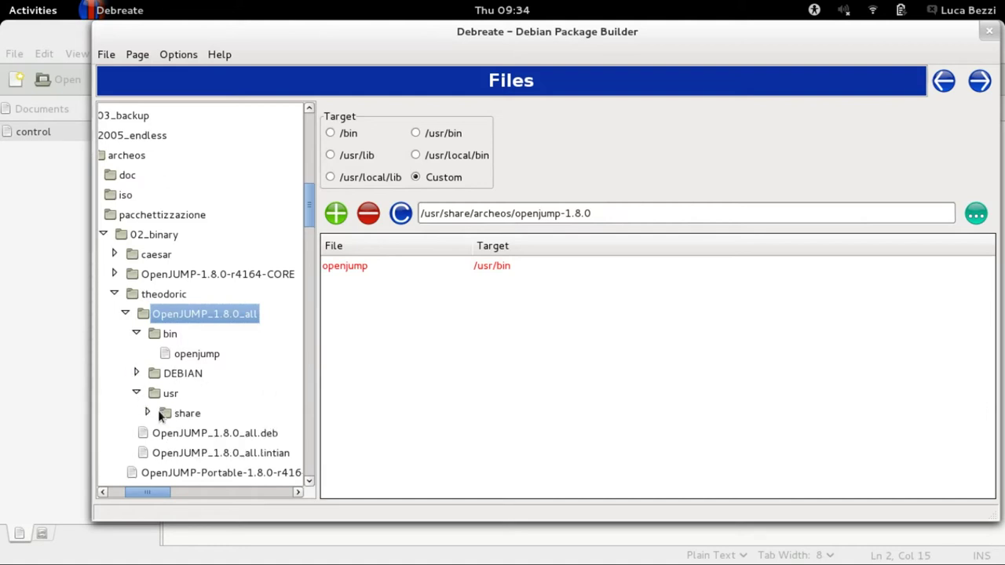
{"action": "scroll", "coordinate": [228, 387], "scroll_direction": "down", "scroll_amount": 1}
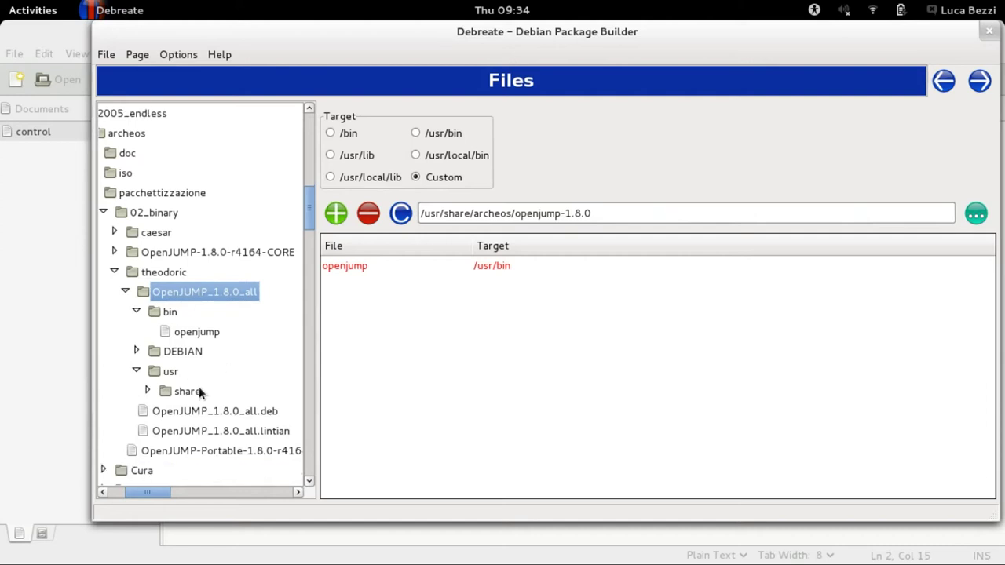
{"action": "left_click", "coordinate": [148, 391]}
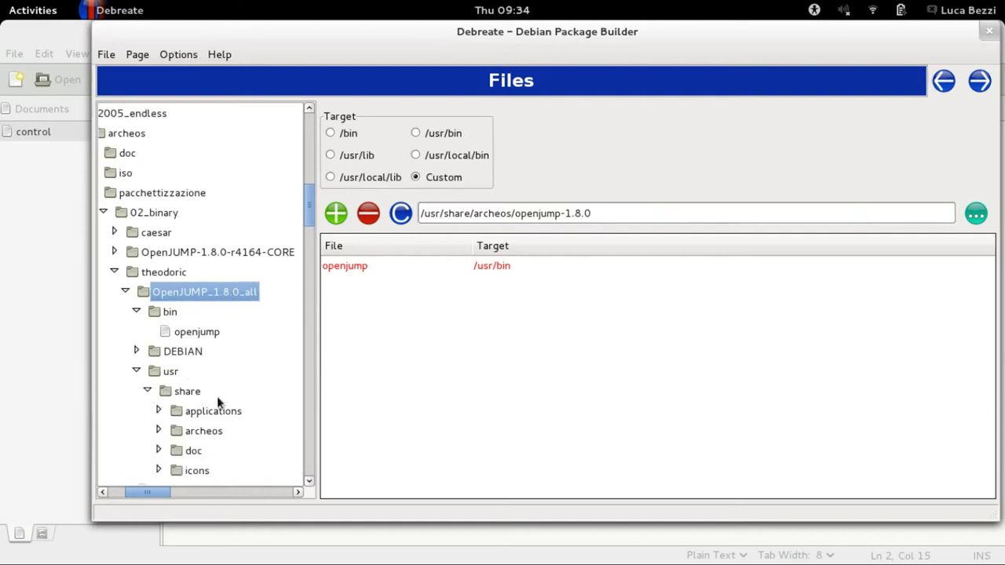
{"action": "scroll", "coordinate": [223, 392], "scroll_direction": "down", "scroll_amount": 2}
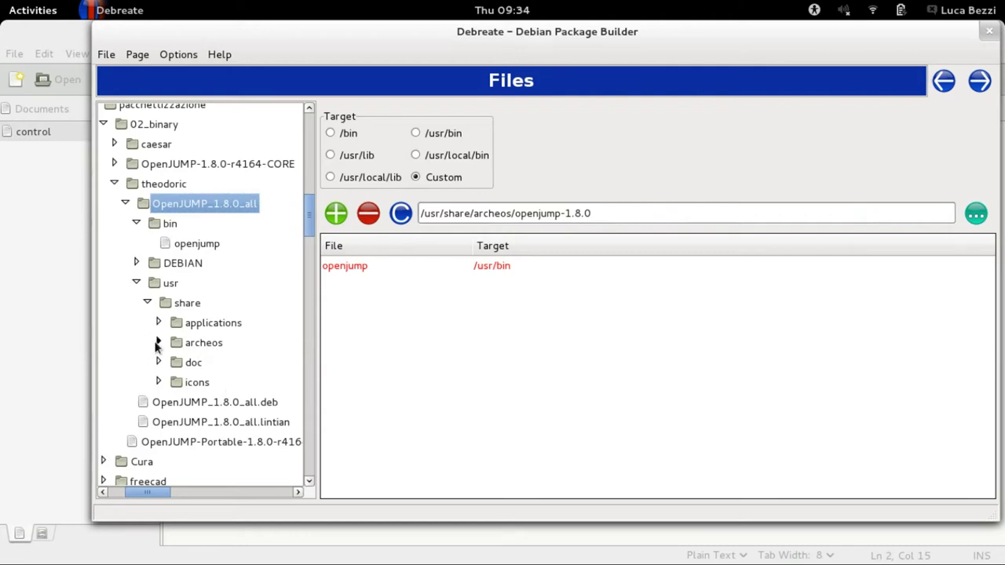
{"action": "left_click", "coordinate": [157, 343]}
Add all openjump-1.8.0 folder files under /usr/share/archeos/openjump-1.8.0 and review the list.
{"action": "left_click", "coordinate": [228, 362]}
{"action": "scroll", "coordinate": [230, 360], "scroll_direction": "down", "scroll_amount": 1}
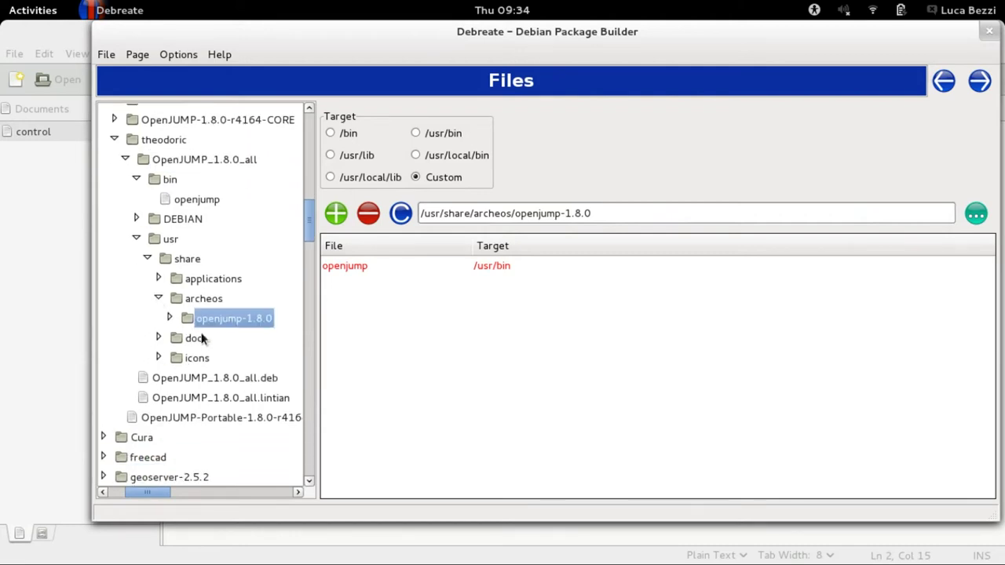
{"action": "left_click", "coordinate": [169, 317]}
{"action": "scroll", "coordinate": [244, 361], "scroll_direction": "down", "scroll_amount": 1}
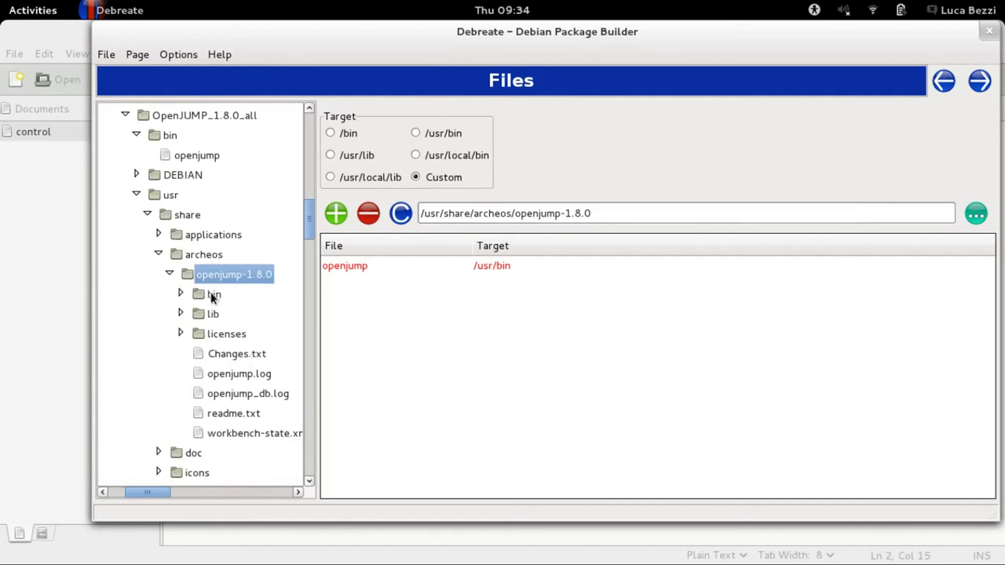
{"action": "left_click", "coordinate": [179, 295]}
{"action": "left_click", "coordinate": [180, 296]}
{"action": "left_click", "coordinate": [342, 220]}
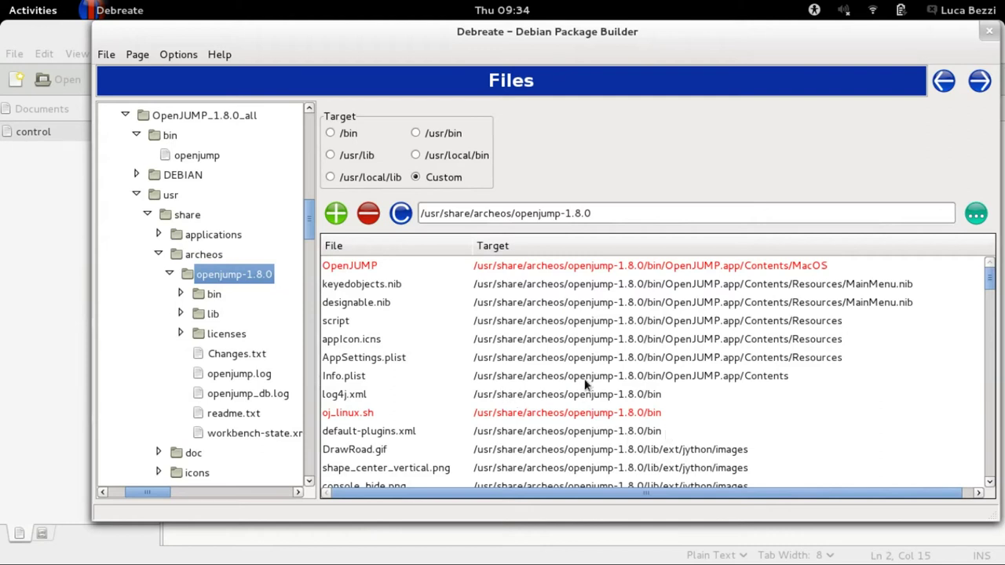
{"action": "scroll", "coordinate": [589, 382], "scroll_direction": "down", "scroll_amount": 15}
{"action": "scroll", "coordinate": [591, 372], "scroll_direction": "down", "scroll_amount": 10}
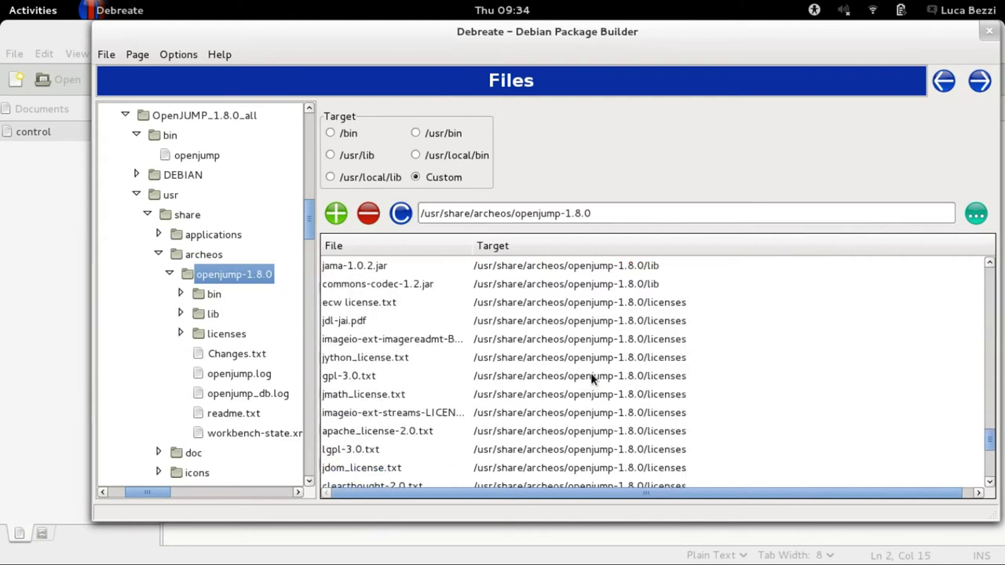
{"action": "scroll", "coordinate": [593, 370], "scroll_direction": "up", "scroll_amount": 8}
{"action": "scroll", "coordinate": [594, 370], "scroll_direction": "up", "scroll_amount": 15}
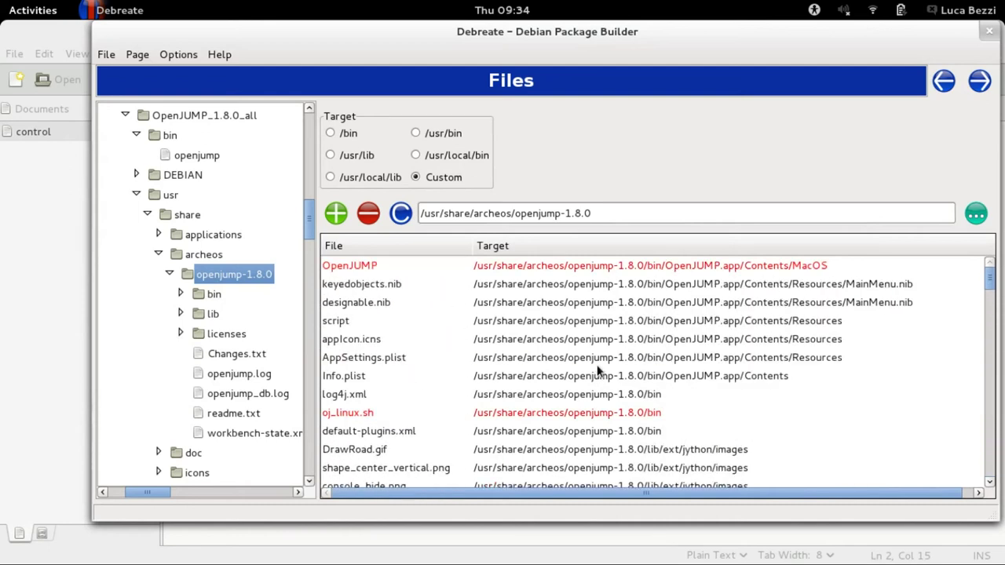
Add the icons folder's files with custom target /usr/share/icons, then advance past Scripts.
{"action": "left_click", "coordinate": [158, 254]}
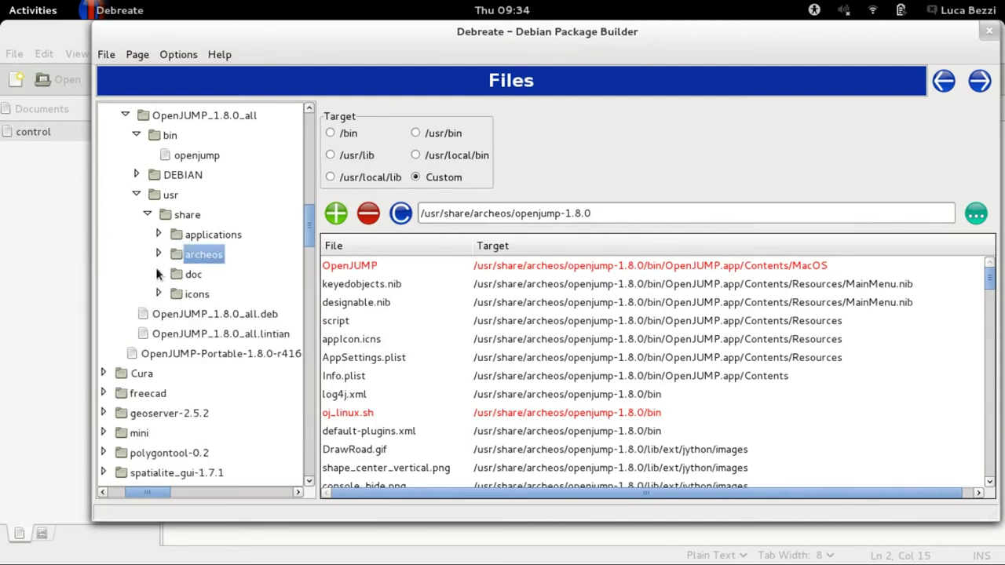
{"action": "left_click", "coordinate": [192, 297]}
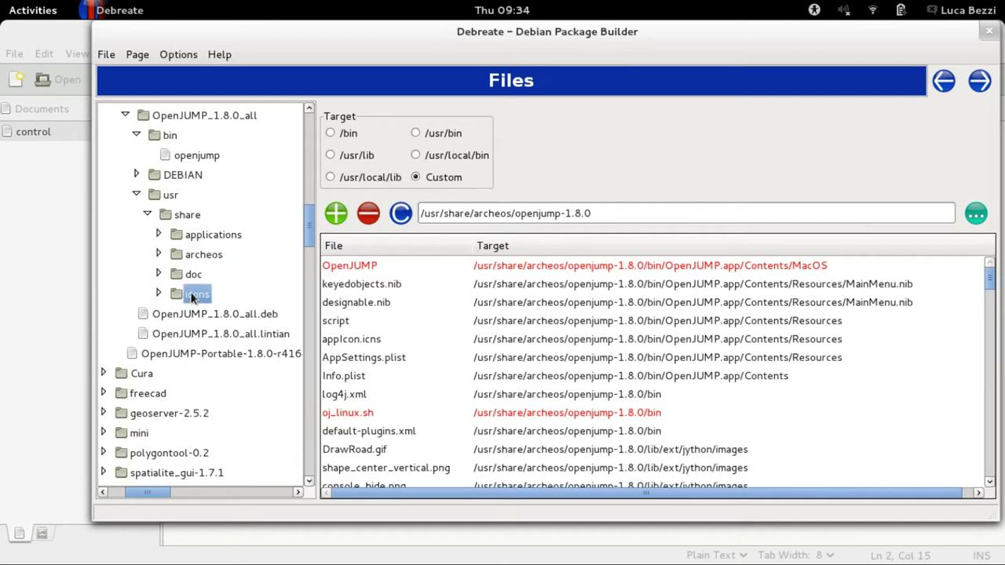
{"action": "left_click", "coordinate": [611, 213]}
{"action": "key", "text": "BackSpace"}
{"action": "key", "text": "BackSpace"}
{"action": "key", "text": "BackSpace"}
{"action": "key", "text": "BackSpace"}
{"action": "key", "text": "BackSpace"}
{"action": "key", "text": "BackSpace"}
{"action": "key", "text": "BackSpace"}
{"action": "key", "text": "BackSpace"}
{"action": "key", "text": "BackSpace"}
{"action": "key", "text": "BackSpace"}
{"action": "key", "text": "BackSpace"}
{"action": "key", "text": "BackSpace"}
{"action": "key", "text": "BackSpace"}
{"action": "key", "text": "BackSpace"}
{"action": "key", "text": "BackSpace"}
{"action": "key", "text": "BackSpace"}
{"action": "key", "text": "BackSpace"}
{"action": "key", "text": "BackSpace"}
{"action": "key", "text": "BackSpace"}
{"action": "key", "text": "BackSpace"}
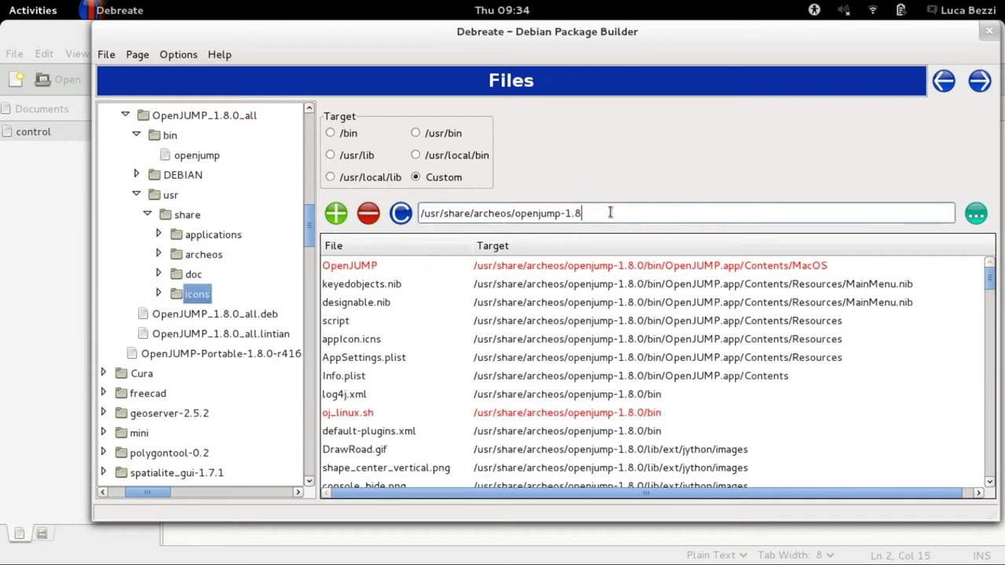
{"action": "key", "text": "BackSpace"}
{"action": "key", "text": "BackSpace"}
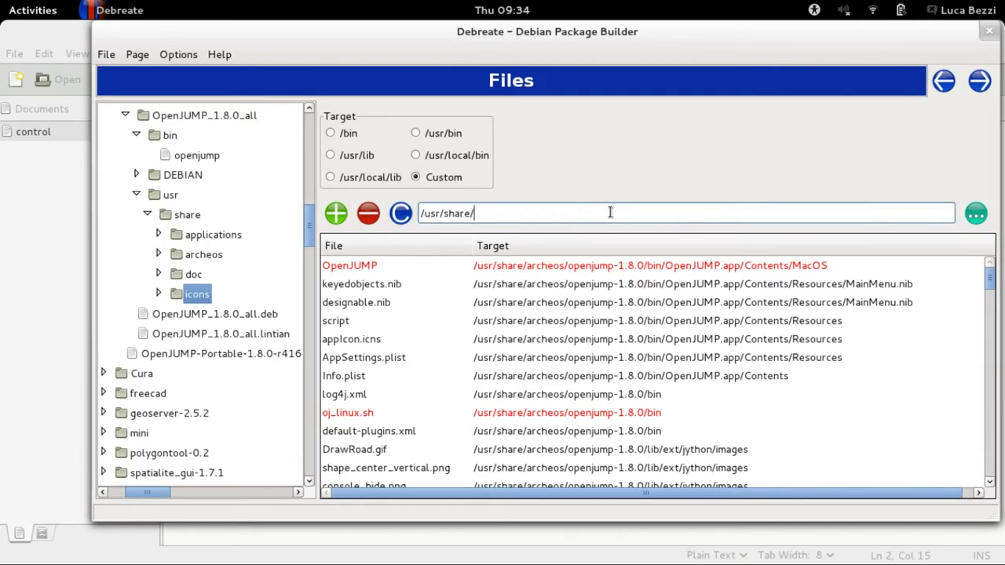
{"action": "left_click", "coordinate": [369, 213]}
{"action": "left_click", "coordinate": [503, 215]}
{"action": "type", "text": "icons"}
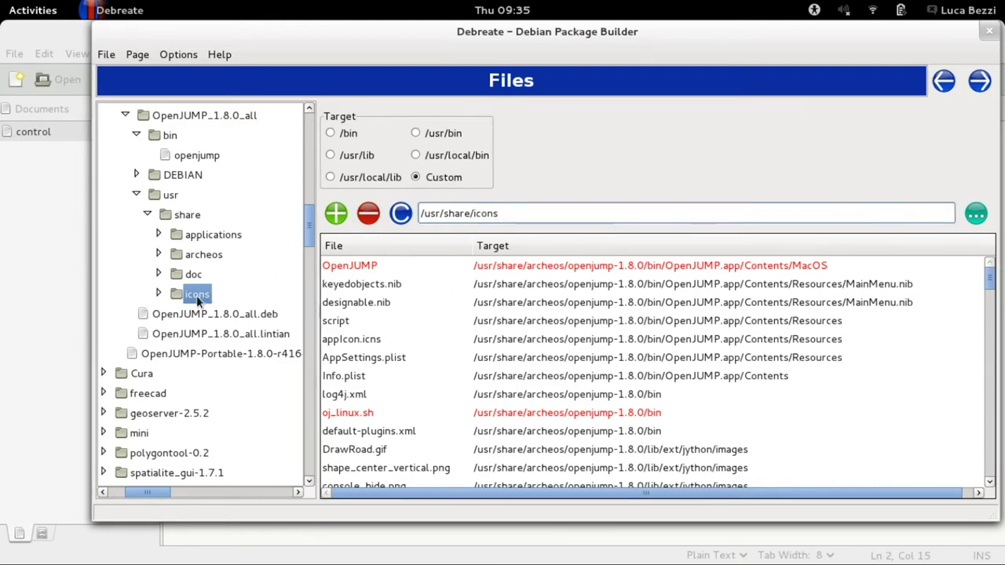
{"action": "left_click", "coordinate": [338, 221]}
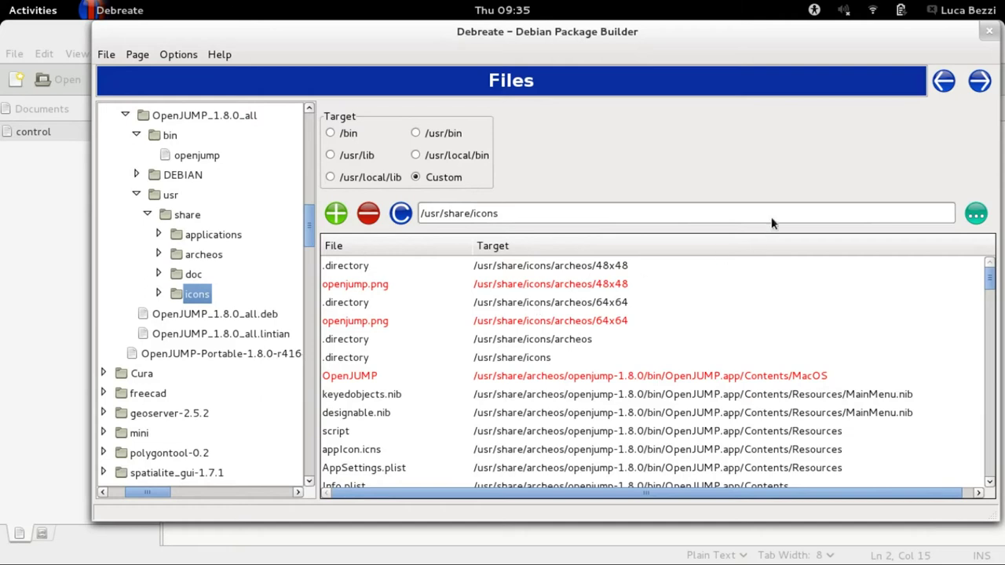
{"action": "left_click", "coordinate": [979, 81]}
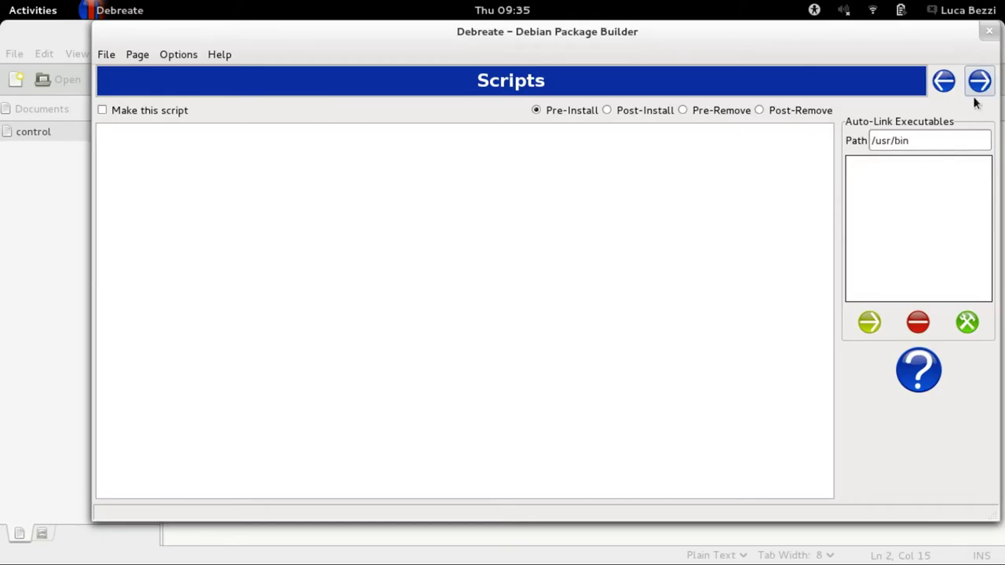
{"action": "left_click", "coordinate": [980, 81]}
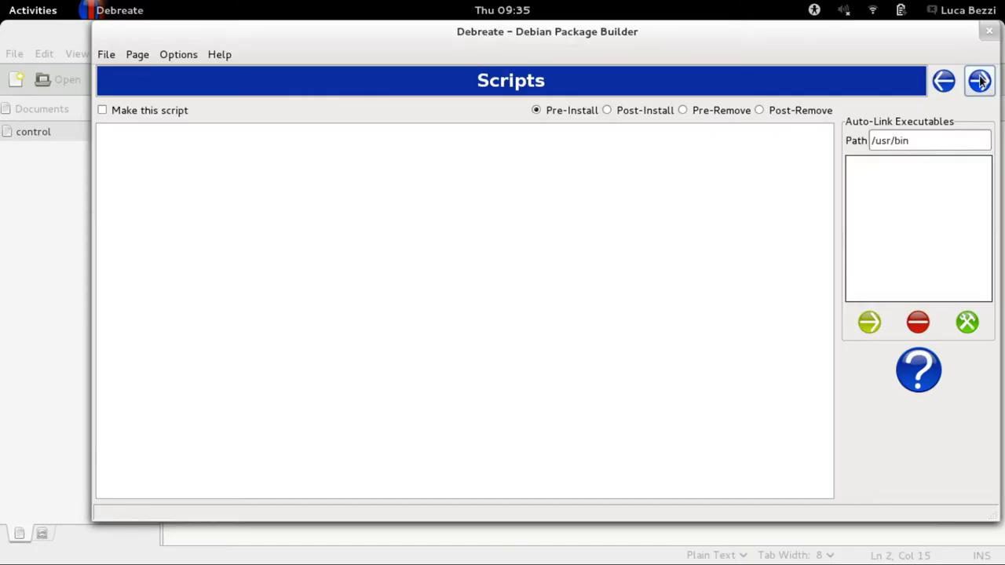
On the Changelog page, enter package OpenJUMP, version 1.8.0 and distribution ArcheOS.
{"action": "left_click", "coordinate": [980, 81]}
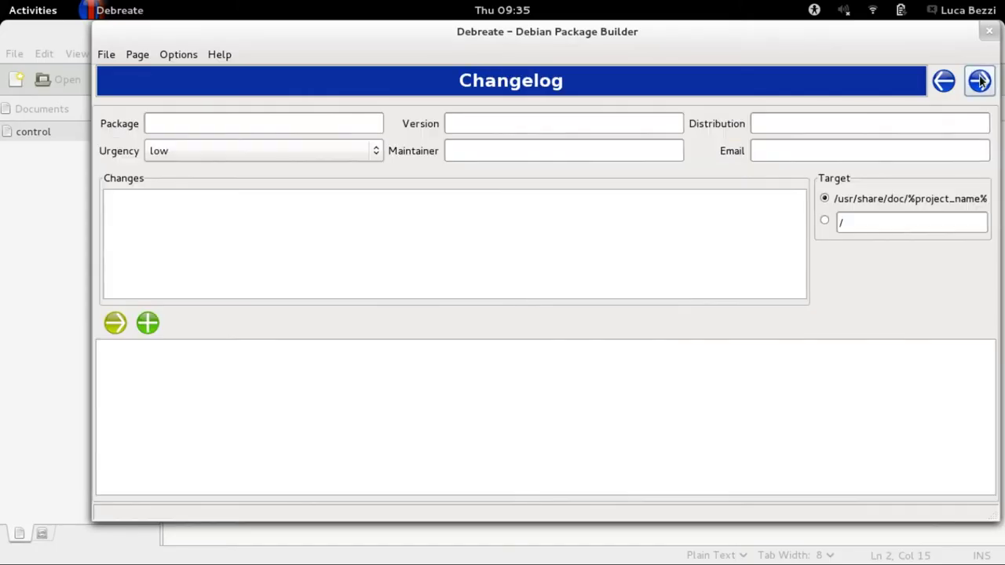
{"action": "left_click", "coordinate": [315, 123]}
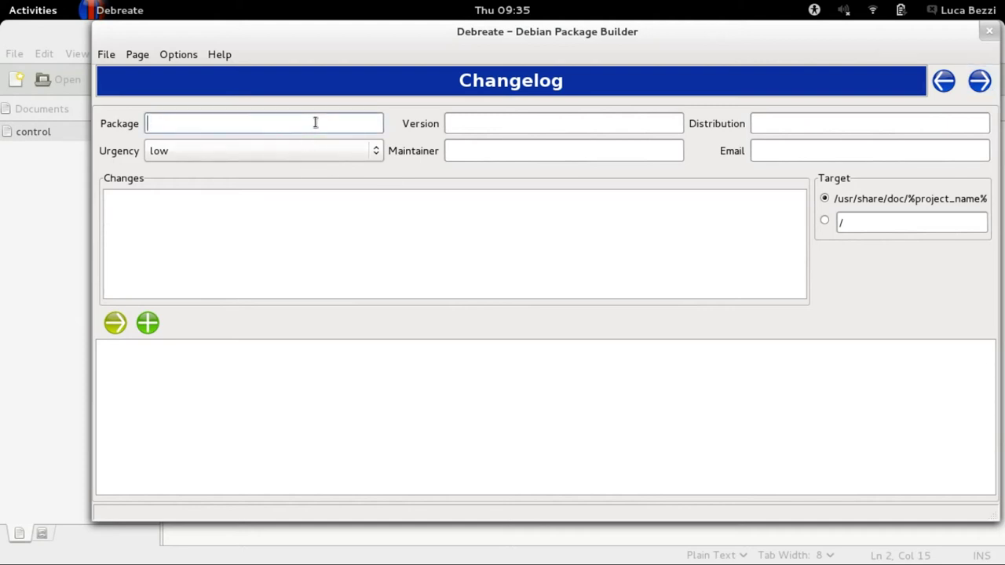
{"action": "type", "text": "OpenJUMP"}
{"action": "left_click", "coordinate": [573, 131]}
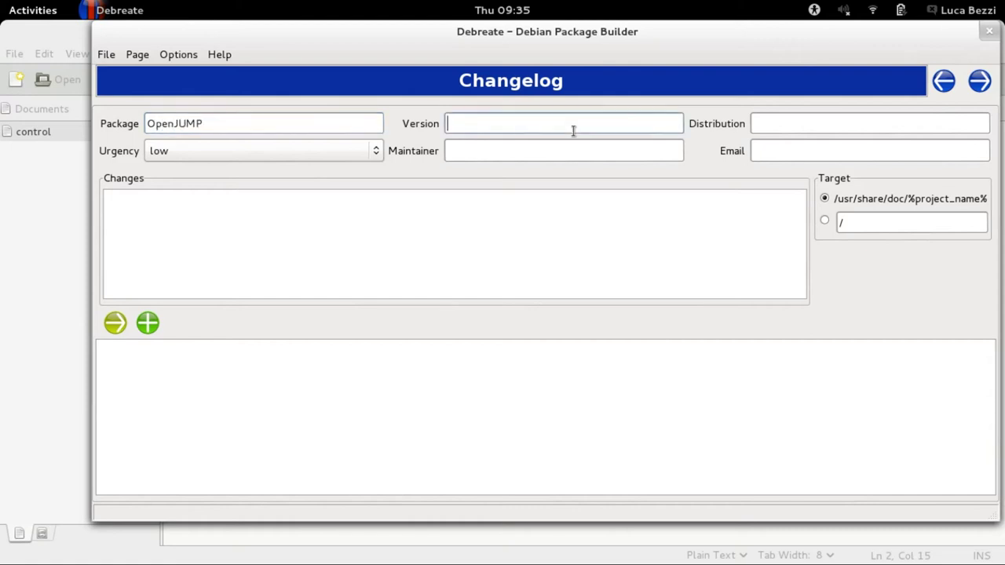
{"action": "type", "text": "1.8.0"}
{"action": "left_click", "coordinate": [829, 126]}
{"action": "type", "text": "ArcheOS"}
Add the maintainer's name and e-mail and the change 'First test in packaging with Debreate'.
{"action": "left_click", "coordinate": [520, 157]}
{"action": "type", "text": "Luca Bezzi (Arc-Team)"}
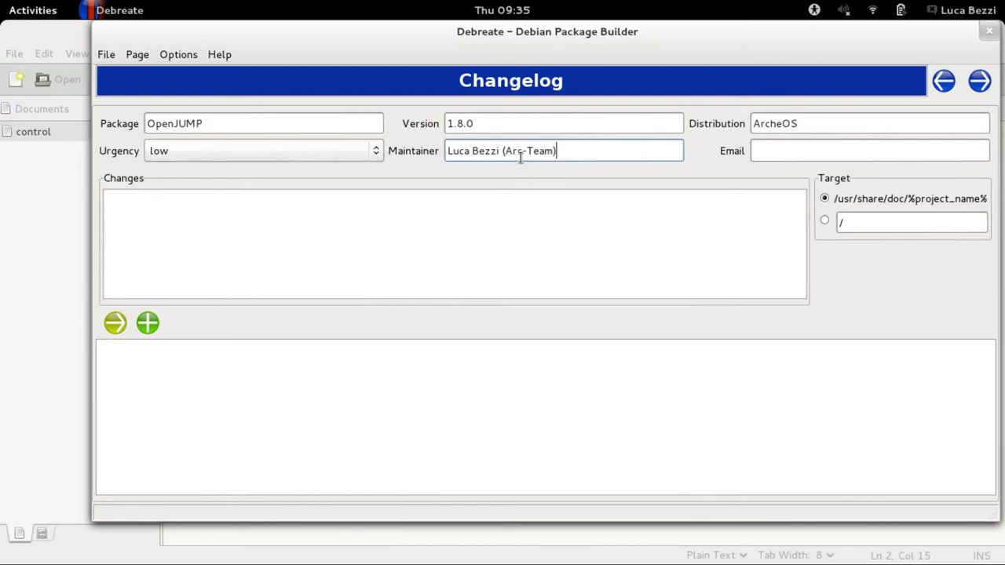
{"action": "left_click", "coordinate": [777, 151]}
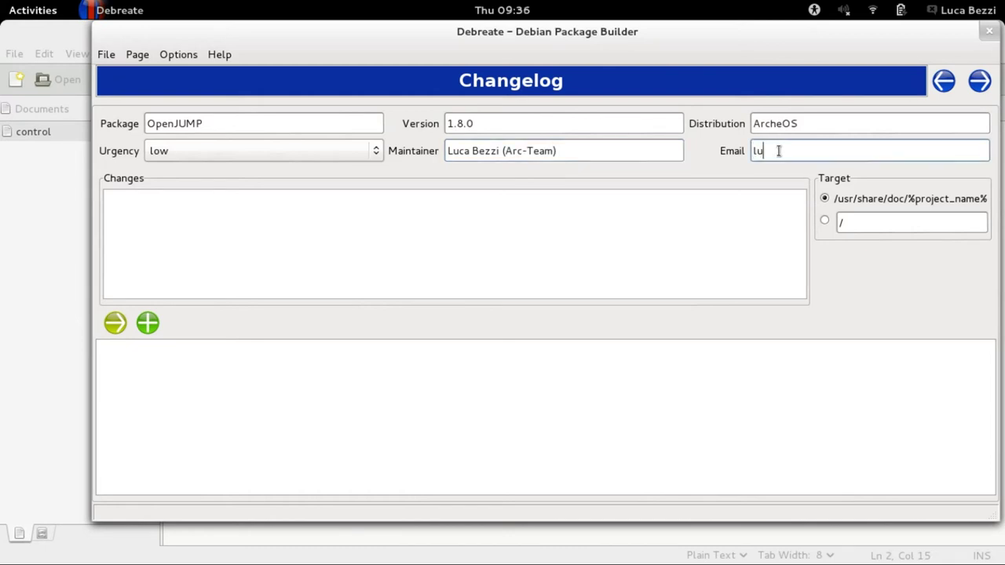
{"action": "left_click", "coordinate": [501, 246]}
{"action": "type", "text": "First test in packaging with Debreate"}
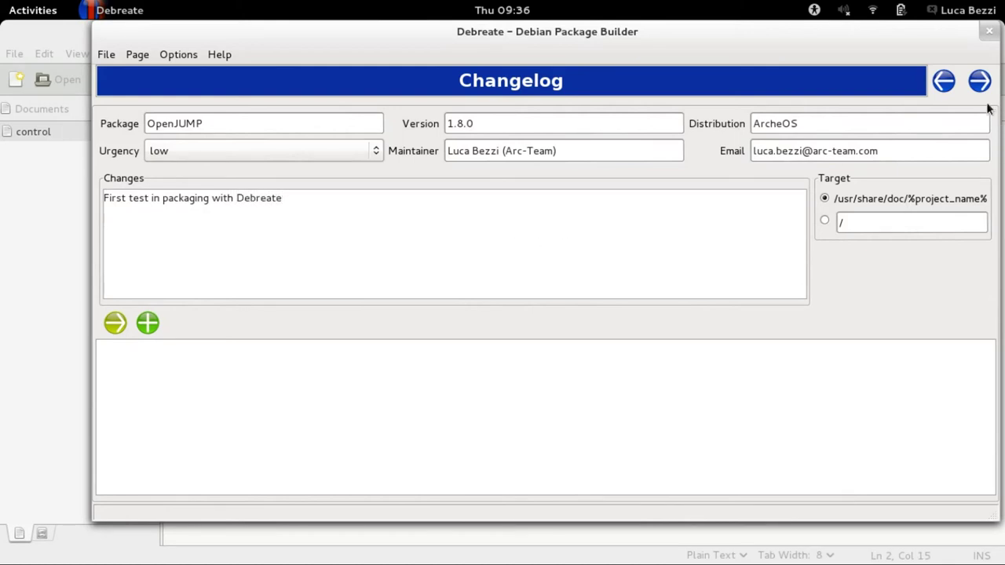
{"action": "left_click", "coordinate": [979, 81]}
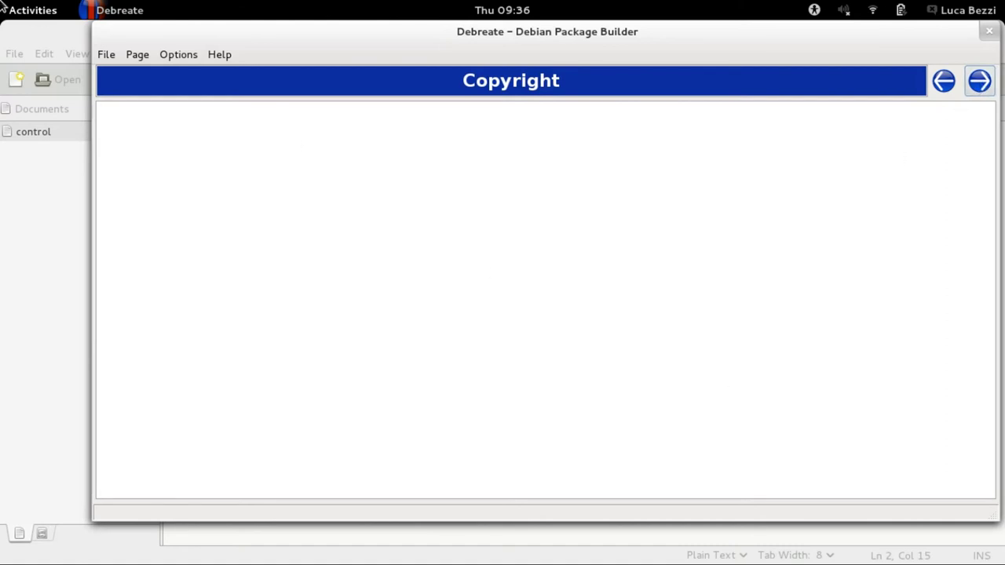
In Files, browse openjump_1.3.1_all to usr/share/archeos/openjump-1.3.1 and open gpl2_license.txt.
{"action": "mouse_move", "coordinate": [2, 5]}
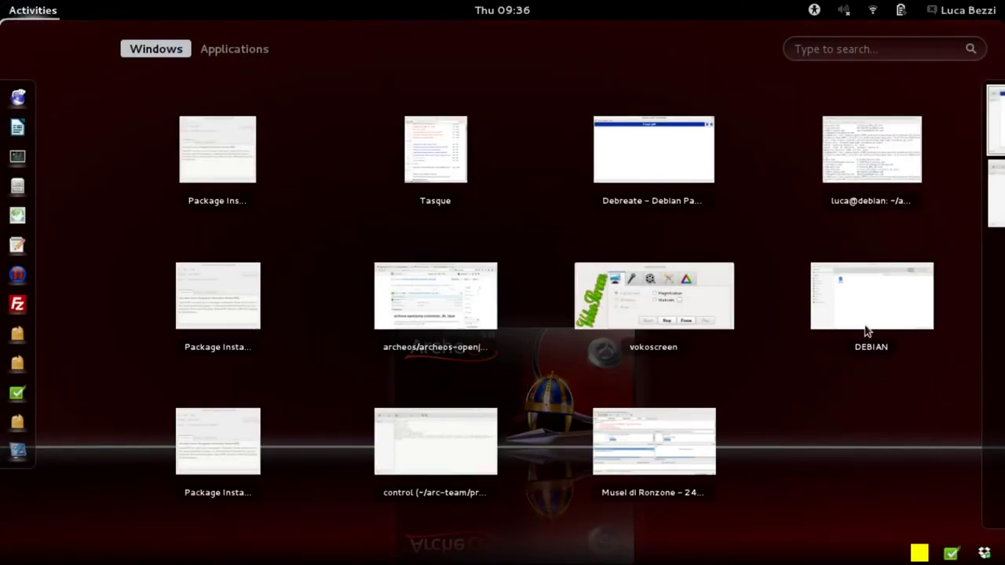
{"action": "left_click", "coordinate": [867, 332]}
{"action": "left_click", "coordinate": [720, 82]}
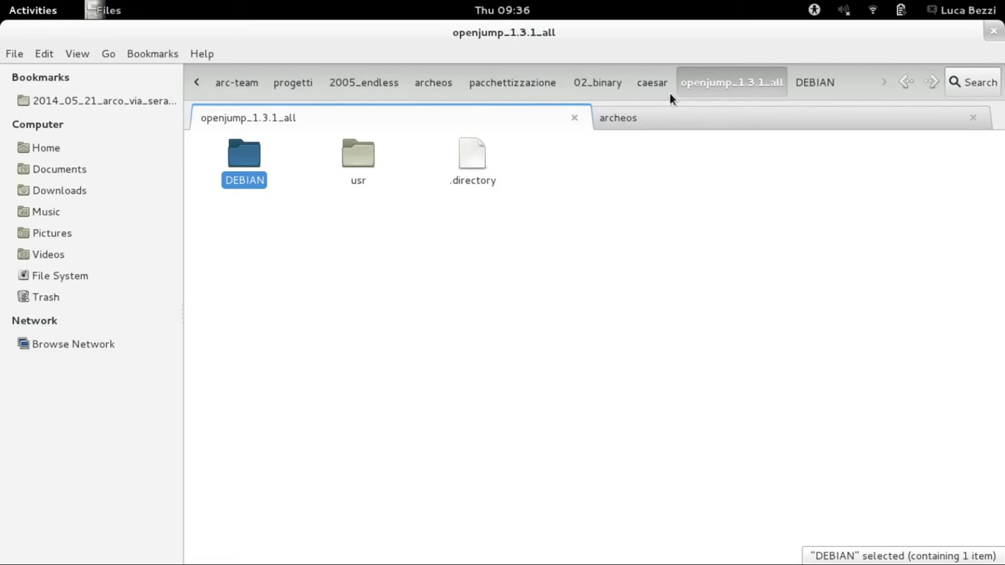
{"action": "double_click", "coordinate": [359, 163]}
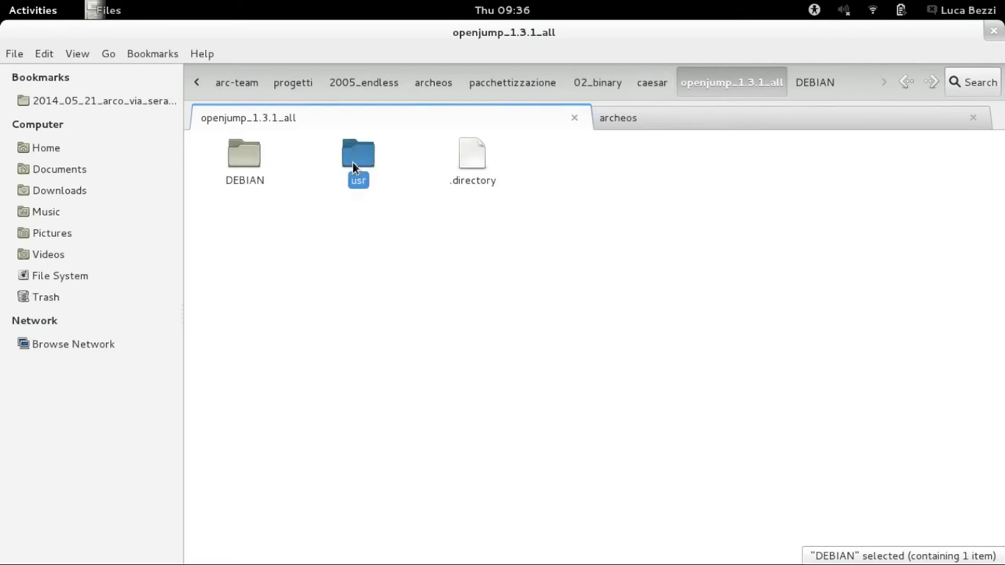
{"action": "left_click", "coordinate": [363, 169]}
{"action": "double_click", "coordinate": [363, 169]}
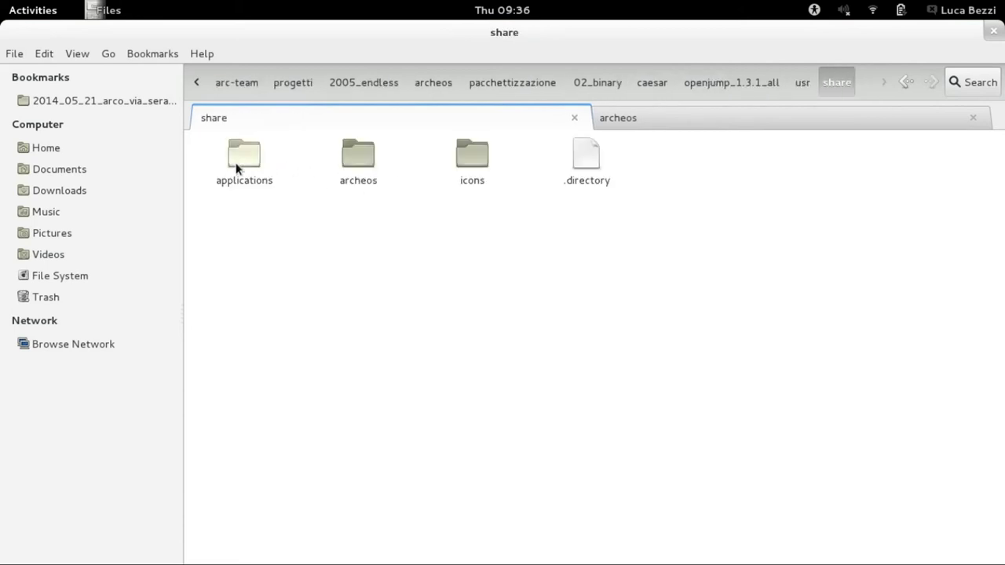
{"action": "double_click", "coordinate": [354, 176]}
{"action": "double_click", "coordinate": [249, 165]}
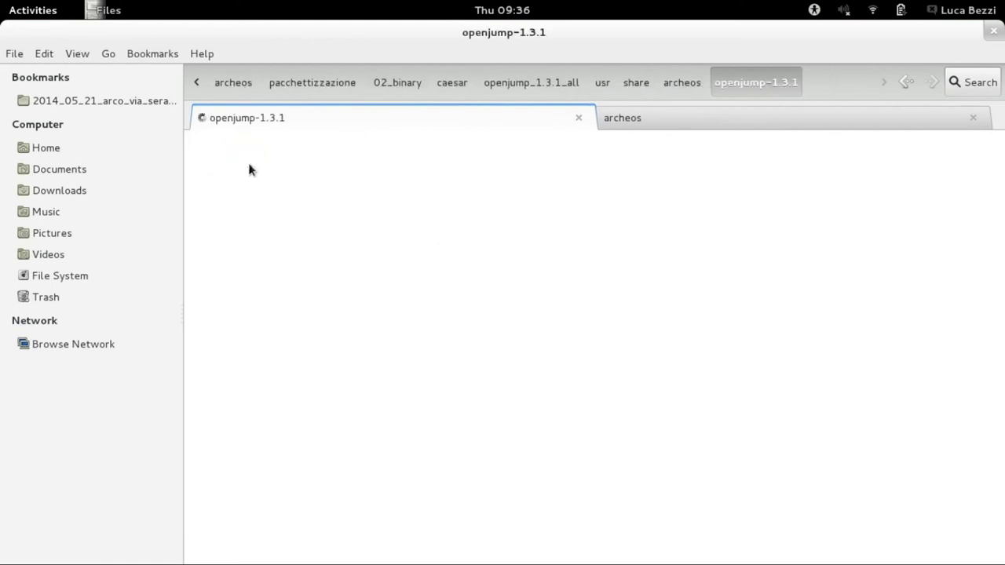
{"action": "double_click", "coordinate": [581, 169]}
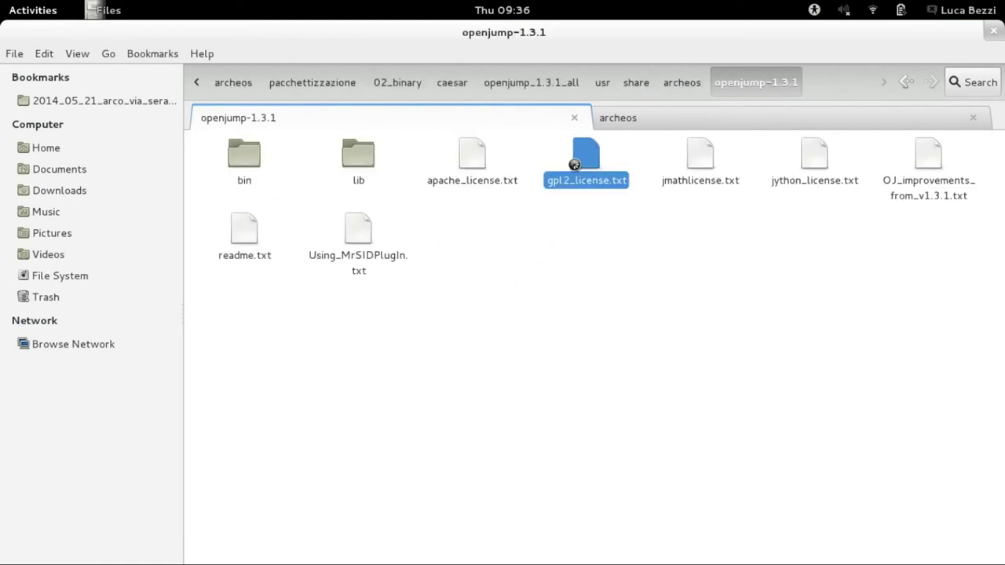
Select the entire GPL 2 license text in gedit from the top.
{"action": "scroll", "coordinate": [997, 353], "scroll_direction": "up", "scroll_amount": 15}
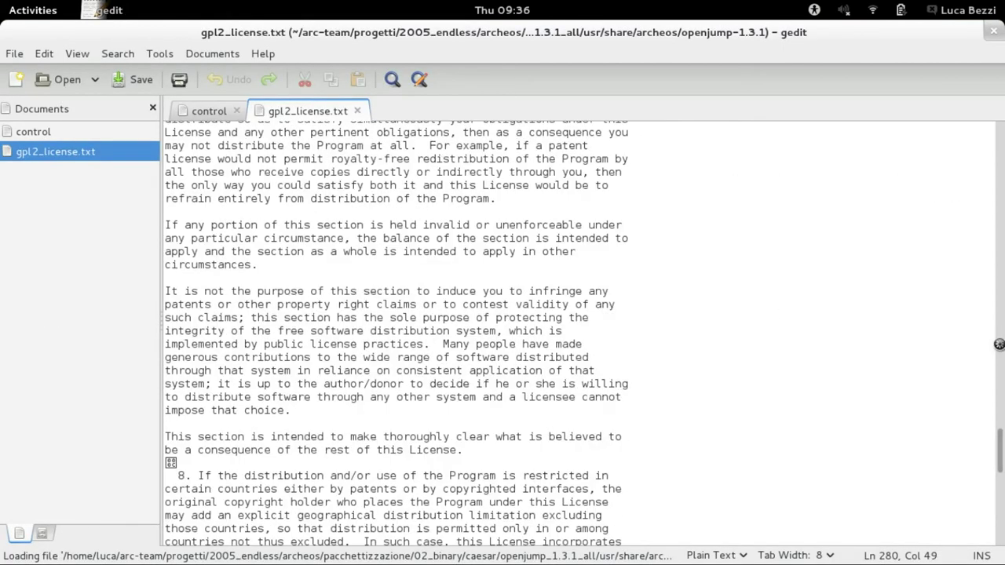
{"action": "scroll", "coordinate": [528, 196], "scroll_direction": "up", "scroll_amount": 20}
{"action": "left_click_drag", "start_coordinate": [291, 128], "coordinate": [490, 535]}
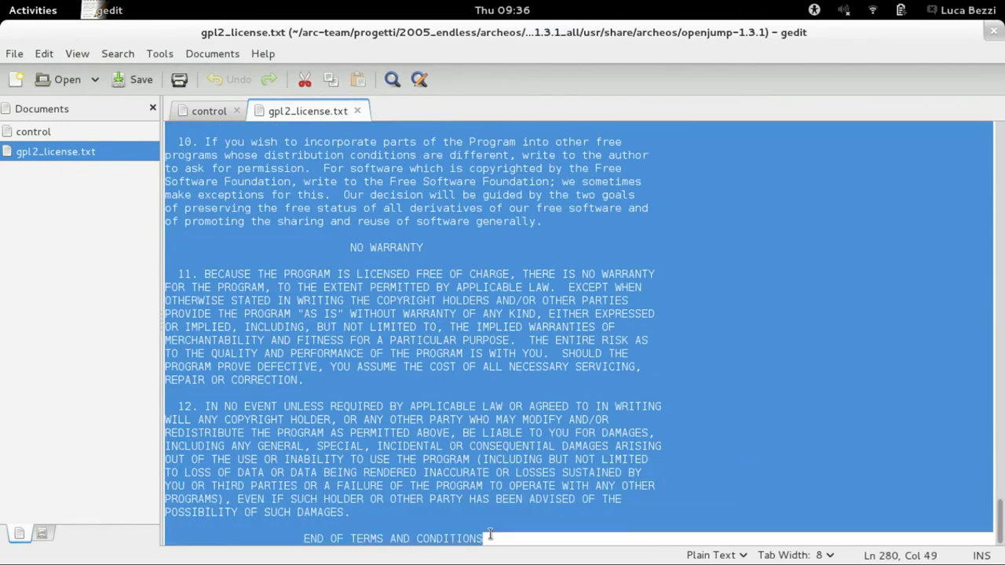
Paste the GNU GPL Version 2 license text into Debreate's Copyright page and scroll back to the top.
{"action": "mouse_move", "coordinate": [2, 1]}
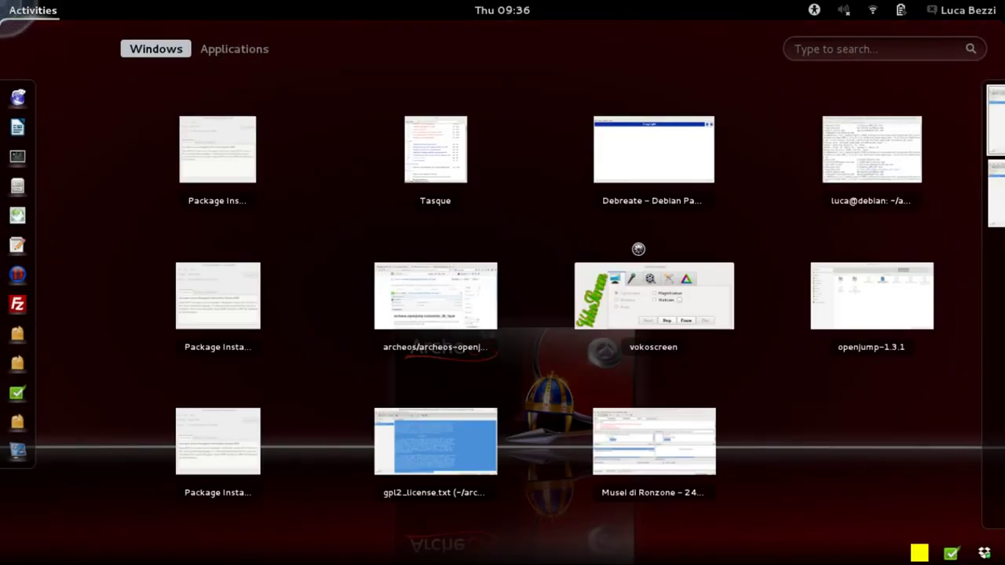
{"action": "left_click", "coordinate": [594, 183]}
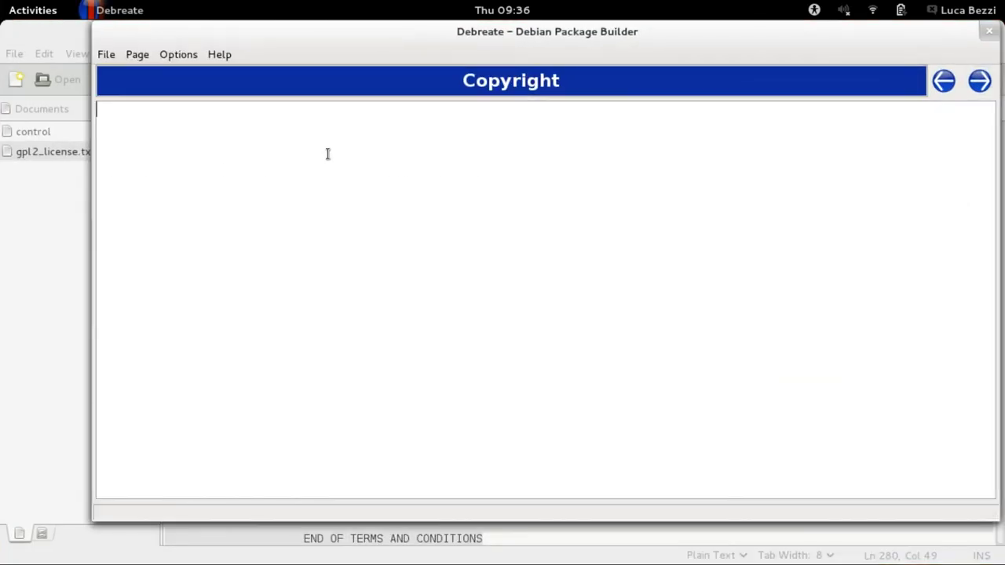
{"action": "key", "text": "ctrl+v"}
{"action": "left_click_drag", "start_coordinate": [991, 471], "coordinate": [997, 89]}
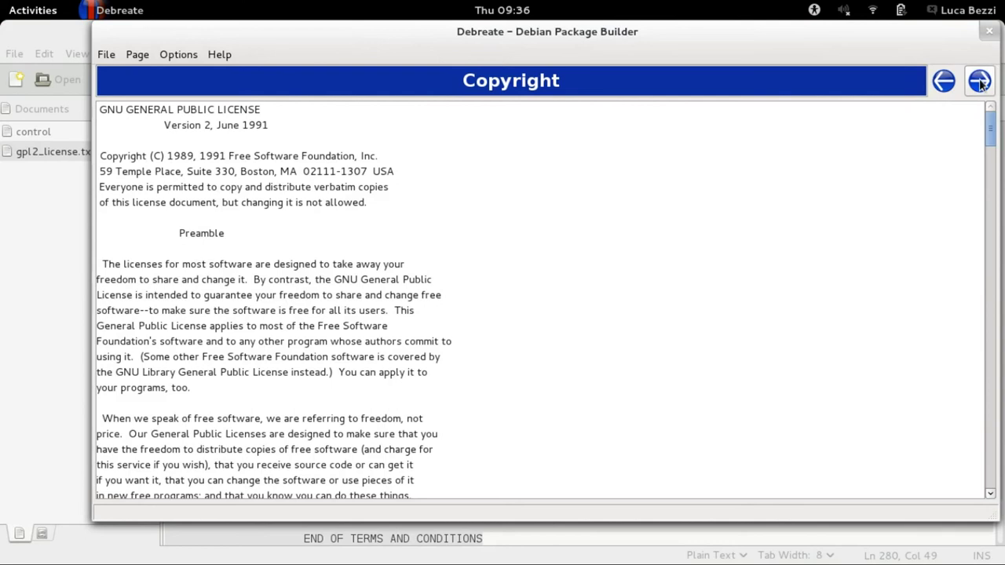
Enable a system menu launcher named OpenJUMP that runs 'openjump' in a terminal.
{"action": "left_click", "coordinate": [980, 82]}
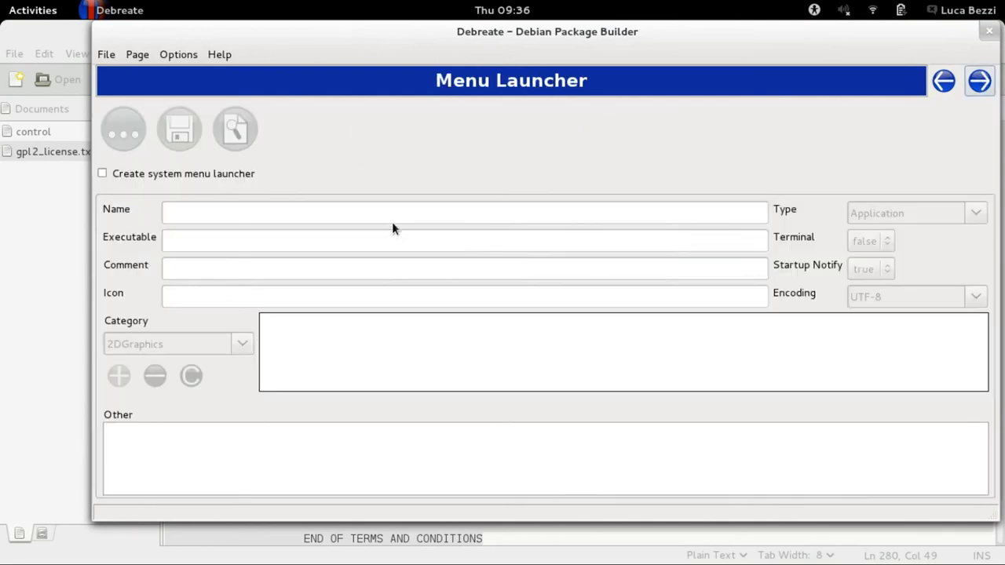
{"action": "left_click", "coordinate": [102, 174]}
{"action": "left_click", "coordinate": [255, 211]}
{"action": "type", "text": "OpenJUMP"}
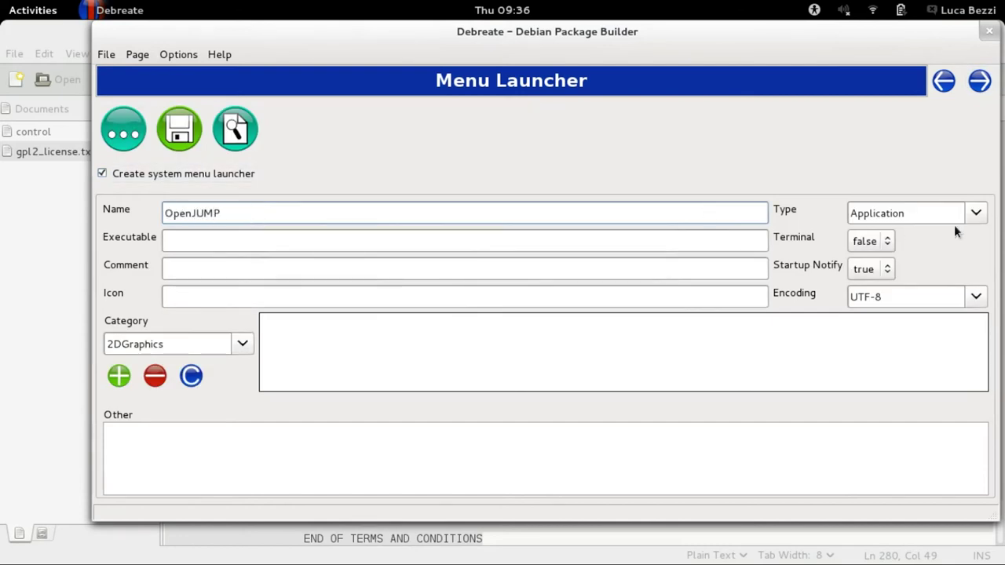
{"action": "left_click", "coordinate": [275, 243]}
{"action": "type", "text": "openjump"}
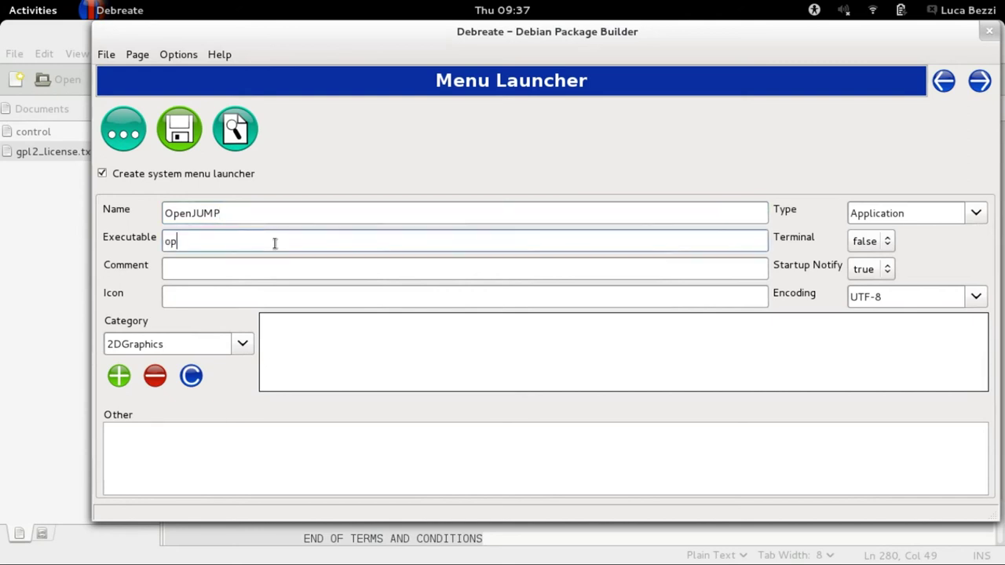
{"action": "left_click", "coordinate": [885, 240]}
{"action": "left_click", "coordinate": [885, 219]}
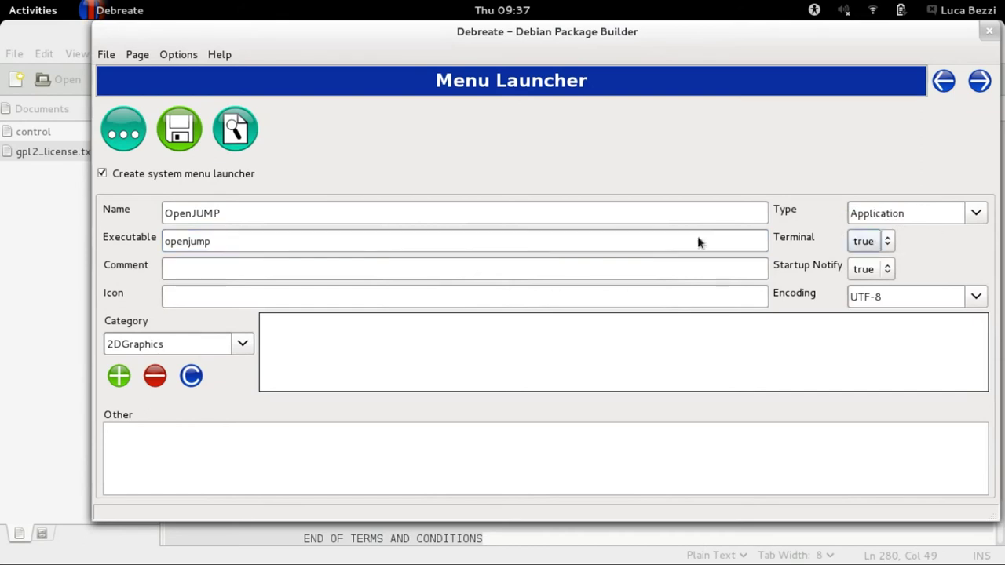
Give the launcher the comment 'OpenJUMP Unified Mapping Platform' and icon /usr/share/icons/archeos/48x48/openjump.png.
{"action": "left_click", "coordinate": [445, 270]}
{"action": "type", "text": "OpenJUMP Unified Mapping Platform"}
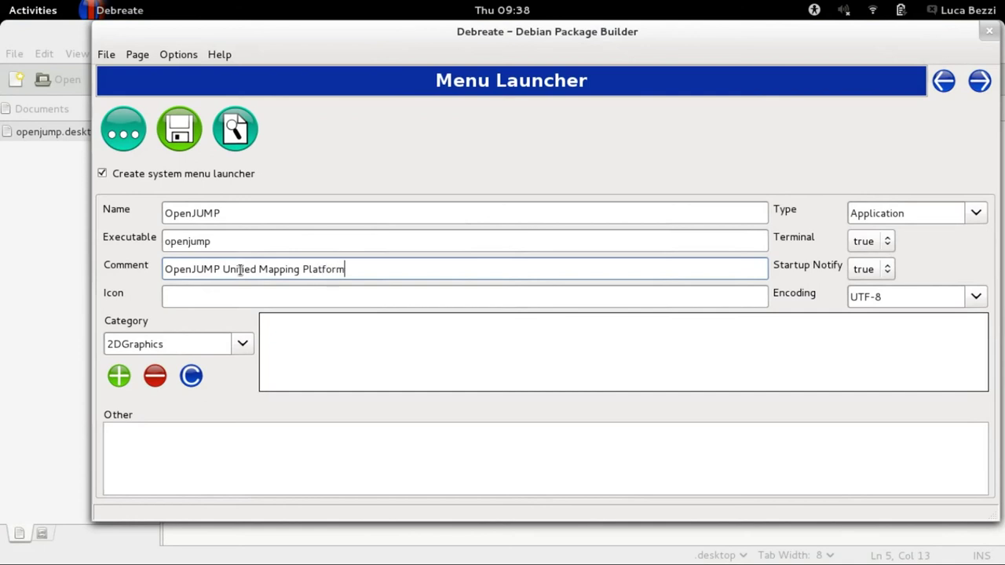
{"action": "left_click", "coordinate": [349, 298]}
{"action": "type", "text": "/"}
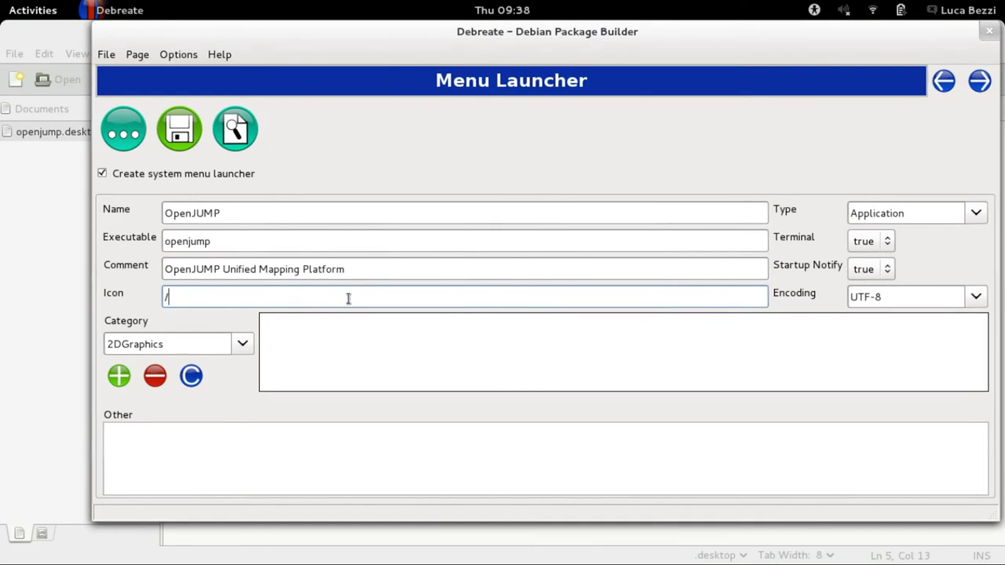
{"action": "type", "text": "usr/share/icons"}
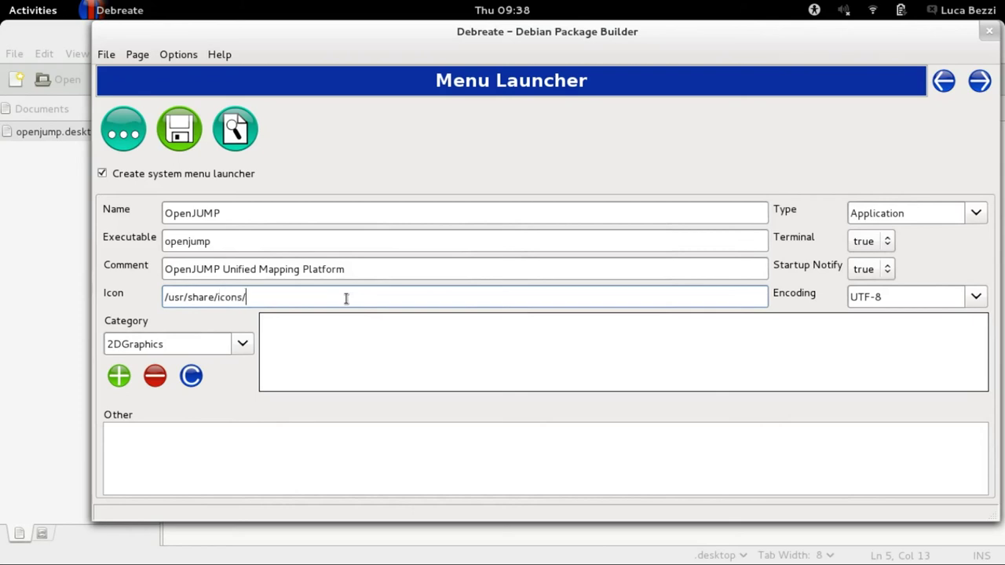
{"action": "type", "text": "/archeo"}
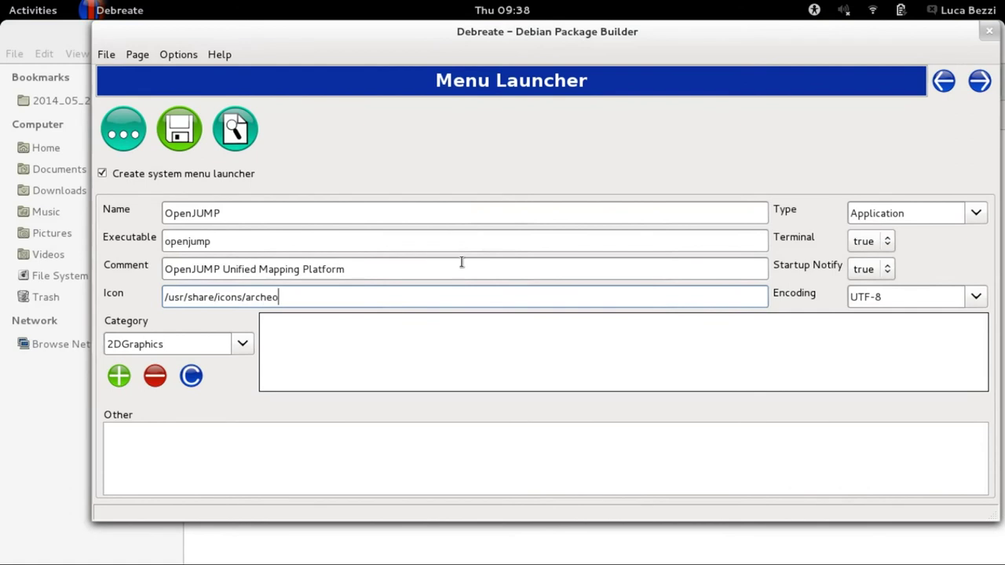
{"action": "type", "text": "s/48x48/openjump"}
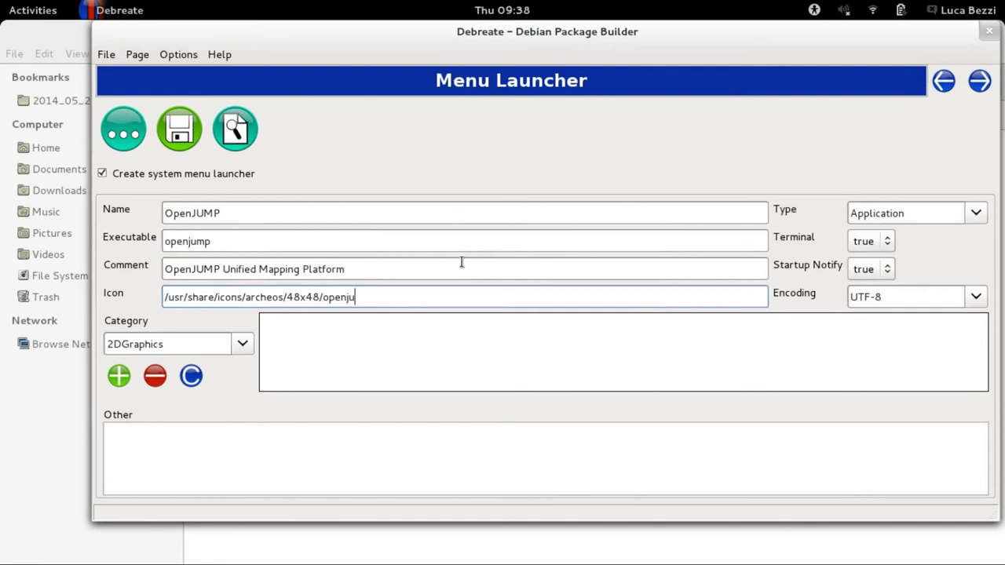
{"action": "type", "text": ".png"}
Replace the 2DGraphics category entry with GIS and add it to the launcher's categories.
{"action": "left_click", "coordinate": [237, 356]}
{"action": "left_click", "coordinate": [182, 343]}
{"action": "double_click", "coordinate": [124, 338]}
{"action": "type", "text": "GIS"}
{"action": "left_click", "coordinate": [119, 377]}
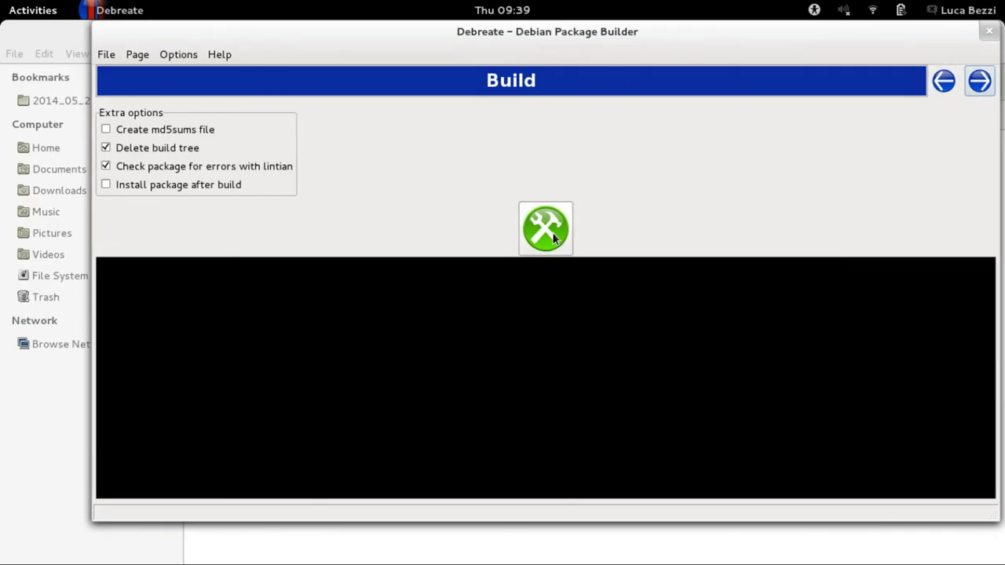
Build the package as OpenJUMP_1.8.0_all.deb, then dismiss the Lintian results and success confirmation.
{"action": "left_click", "coordinate": [553, 238]}
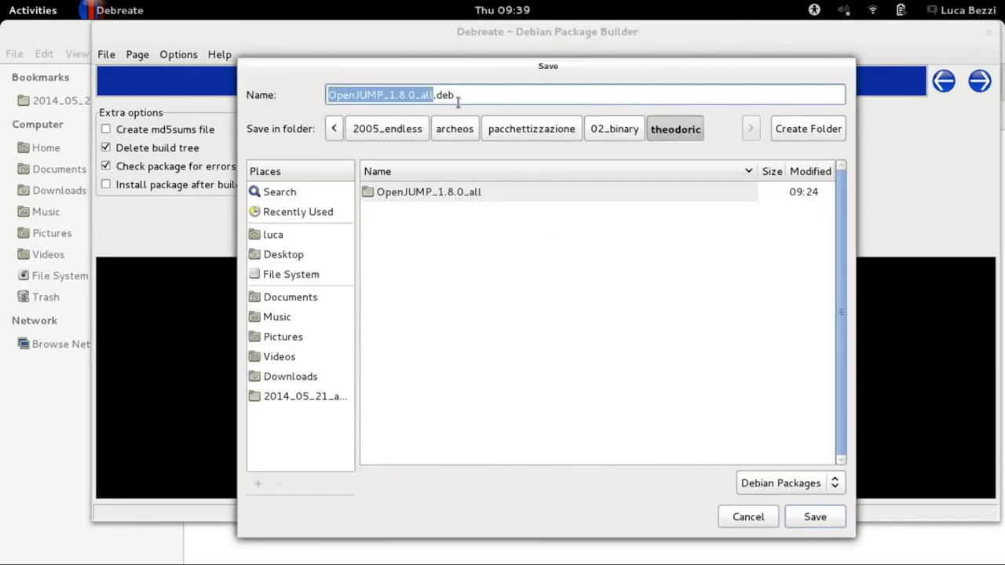
{"action": "left_click", "coordinate": [823, 520]}
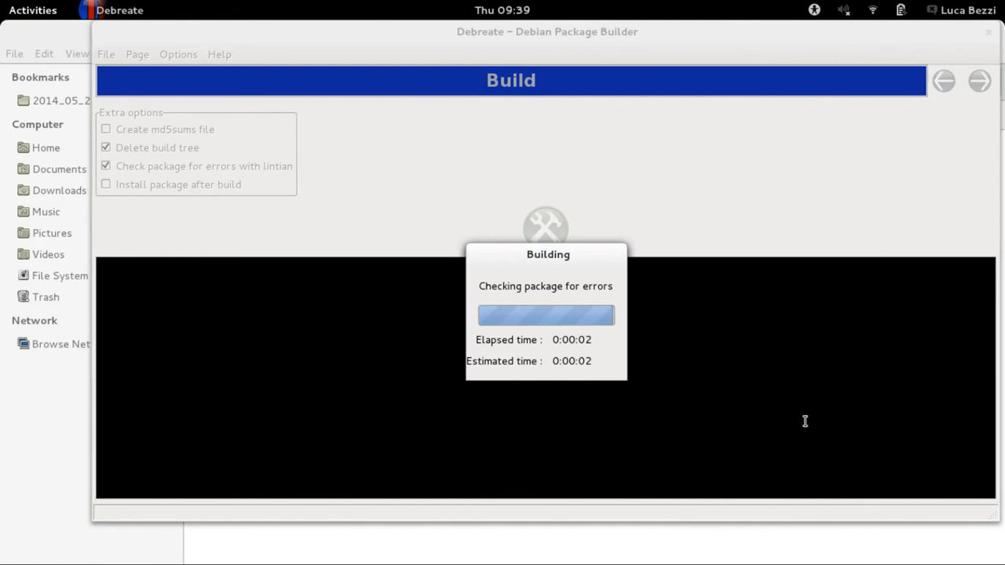
{"action": "left_click", "coordinate": [678, 344]}
{"action": "left_click", "coordinate": [618, 129]}
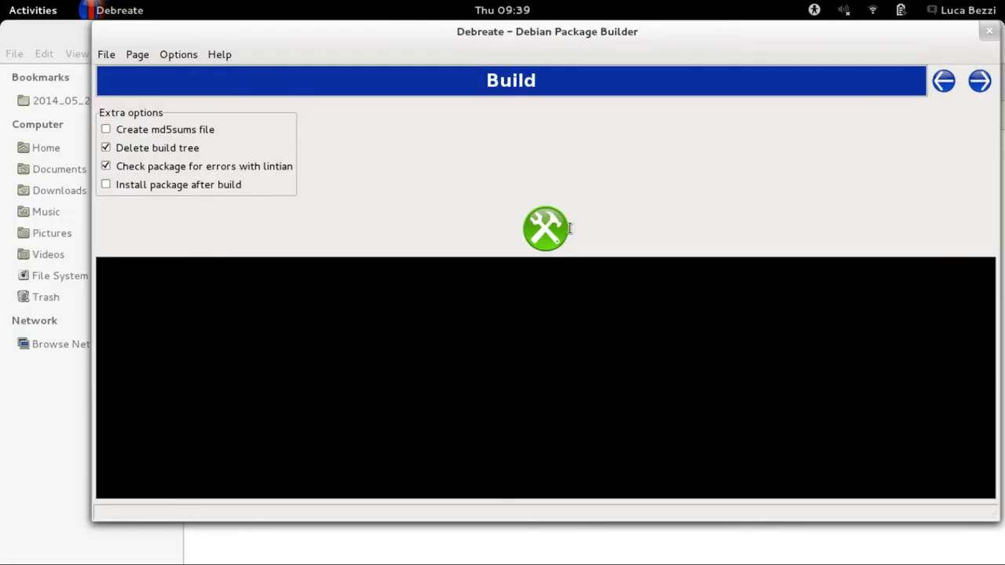
Open OpenJUMP_1.8.0_all.deb from Files in GDebi, install it, and close the installer.
{"action": "mouse_move", "coordinate": [2, 1]}
{"action": "left_click", "coordinate": [561, 317]}
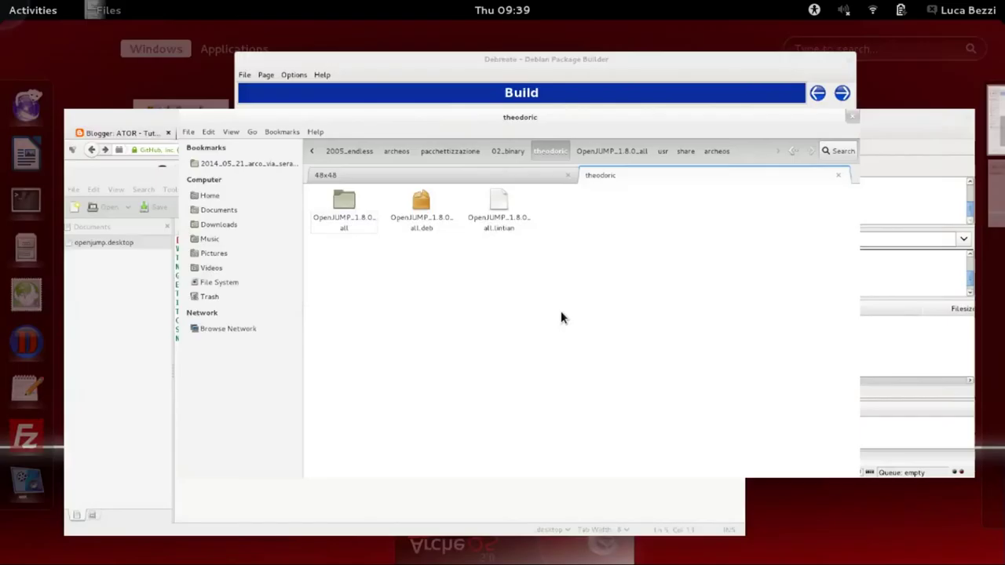
{"action": "double_click", "coordinate": [359, 165]}
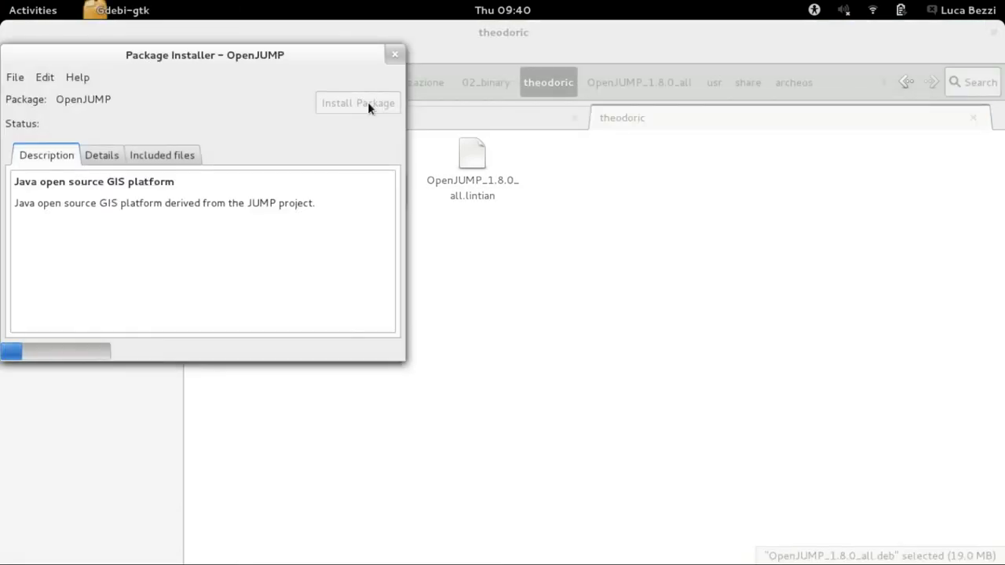
{"action": "left_click", "coordinate": [368, 102]}
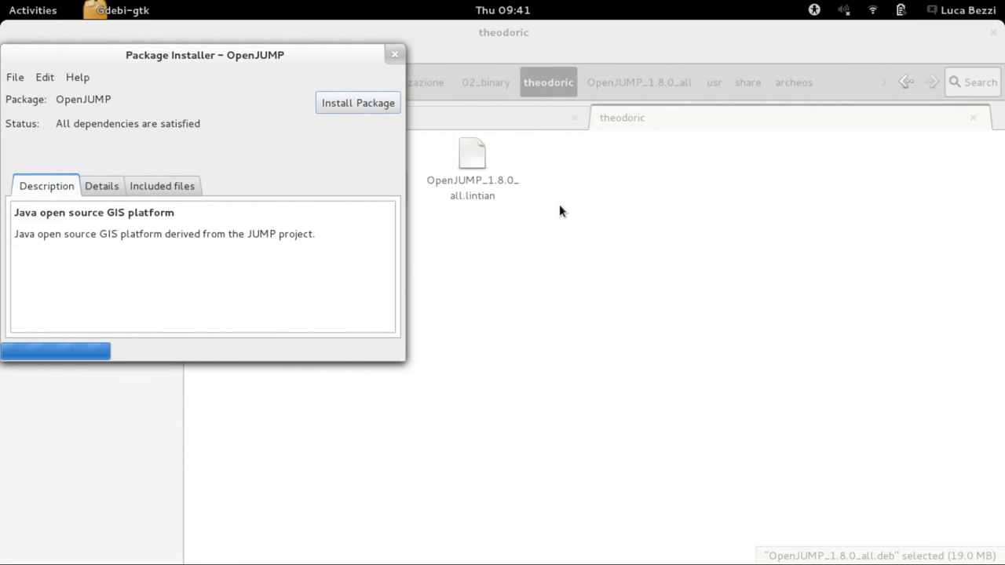
{"action": "left_click", "coordinate": [394, 56]}
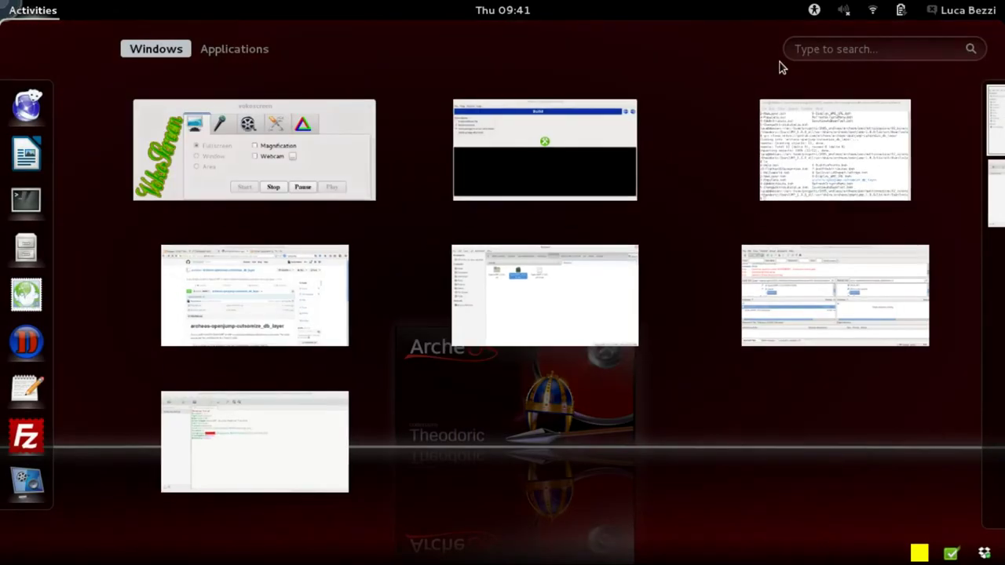
Launch the installed OpenJUMP by searching 'openju' in Activities.
{"action": "left_click", "coordinate": [822, 44]}
{"action": "type", "text": "openju"}
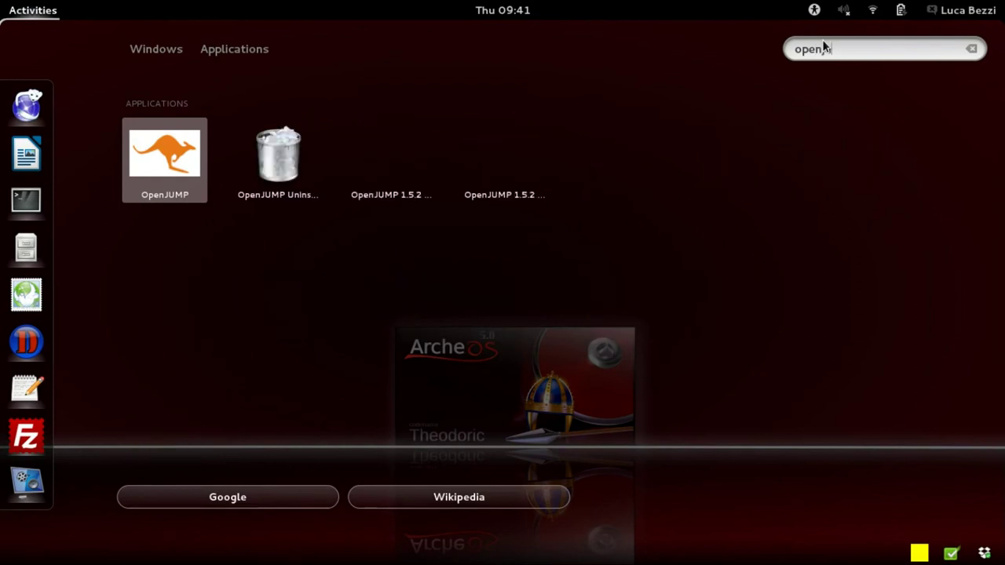
{"action": "key", "text": "Return"}
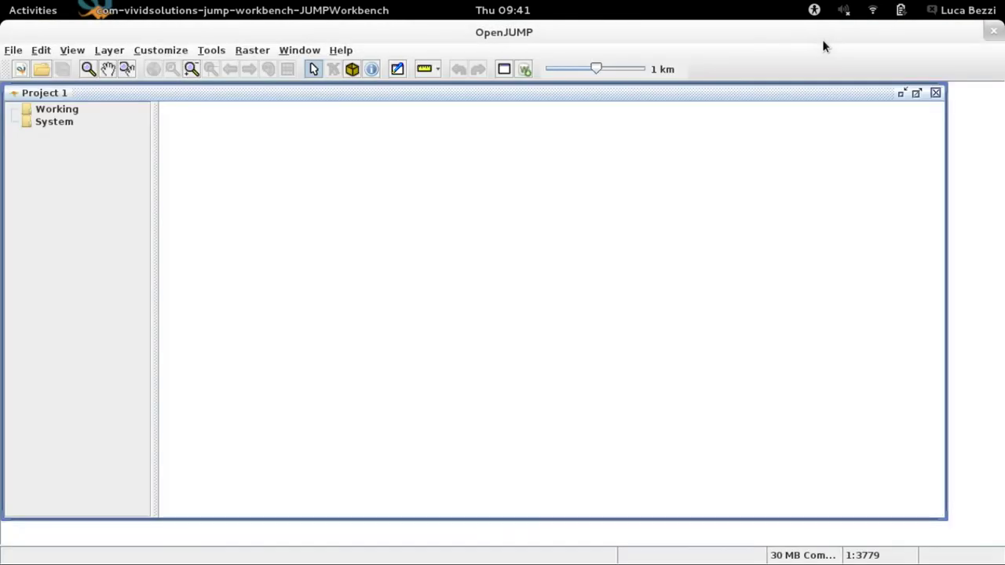
Run the Customize > BeanTools > arc-team_layer script and close its output window.
{"action": "left_click", "coordinate": [214, 51]}
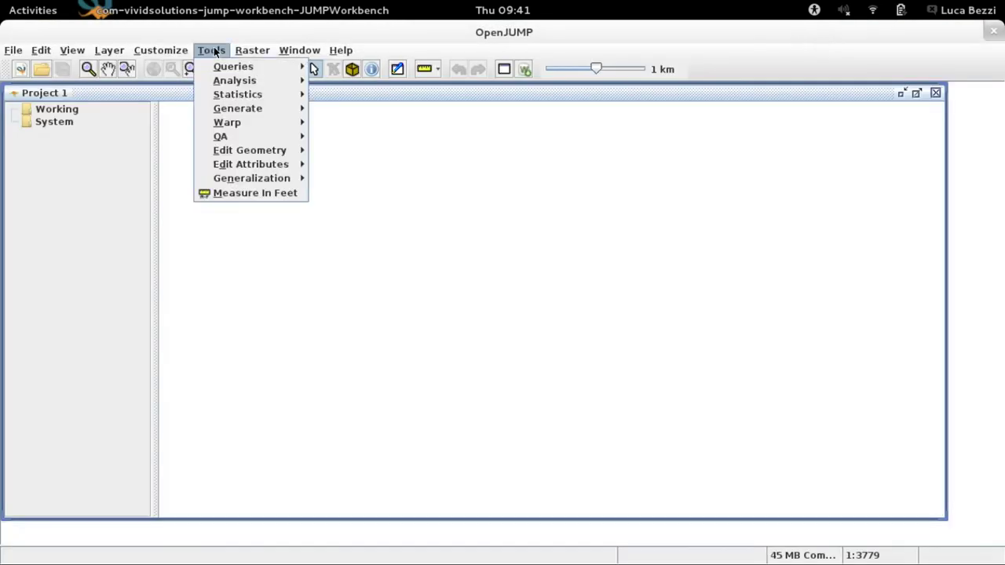
{"action": "mouse_move", "coordinate": [188, 52]}
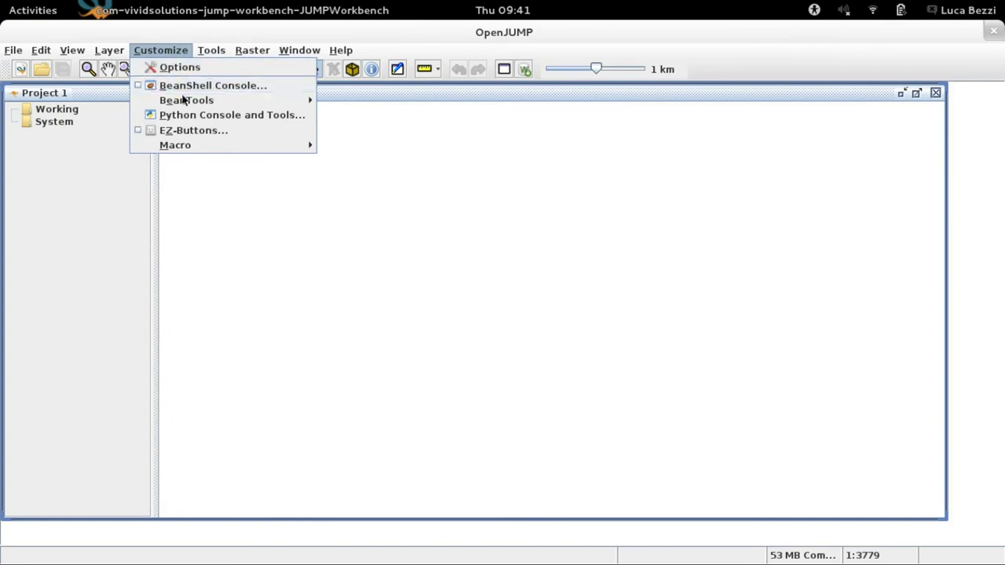
{"action": "mouse_move", "coordinate": [185, 100]}
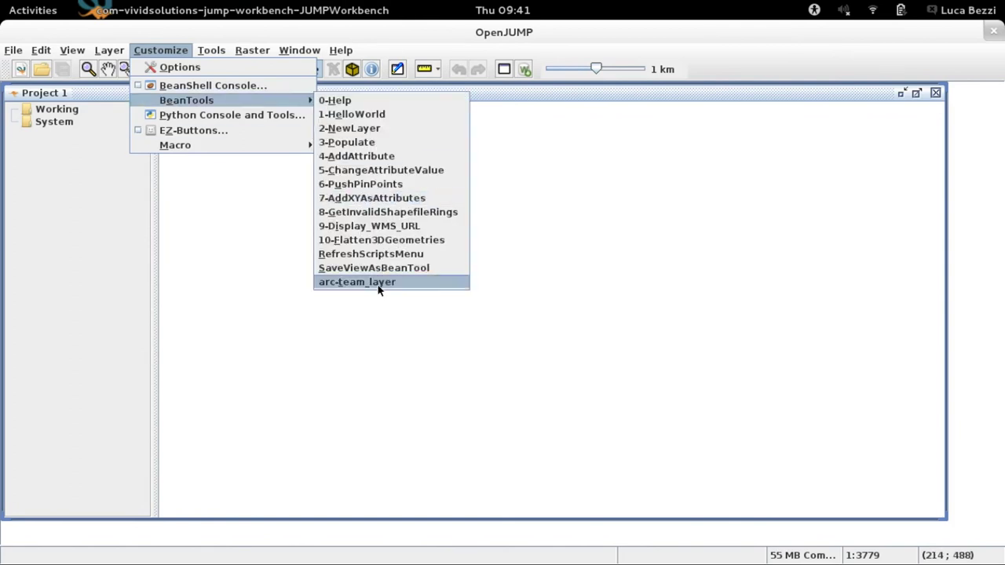
{"action": "left_click", "coordinate": [378, 285]}
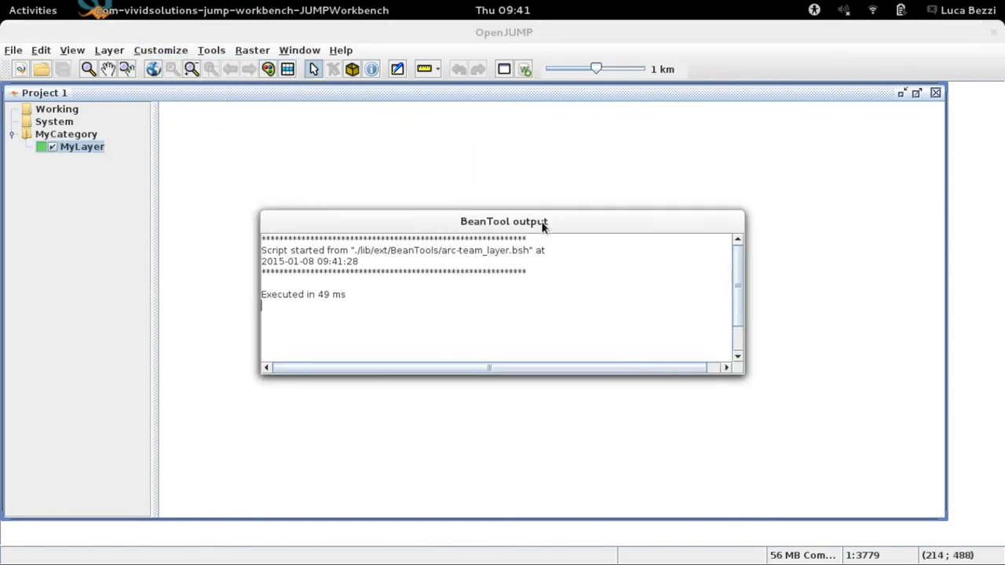
{"action": "right_click", "coordinate": [541, 225]}
{"action": "left_click", "coordinate": [586, 408]}
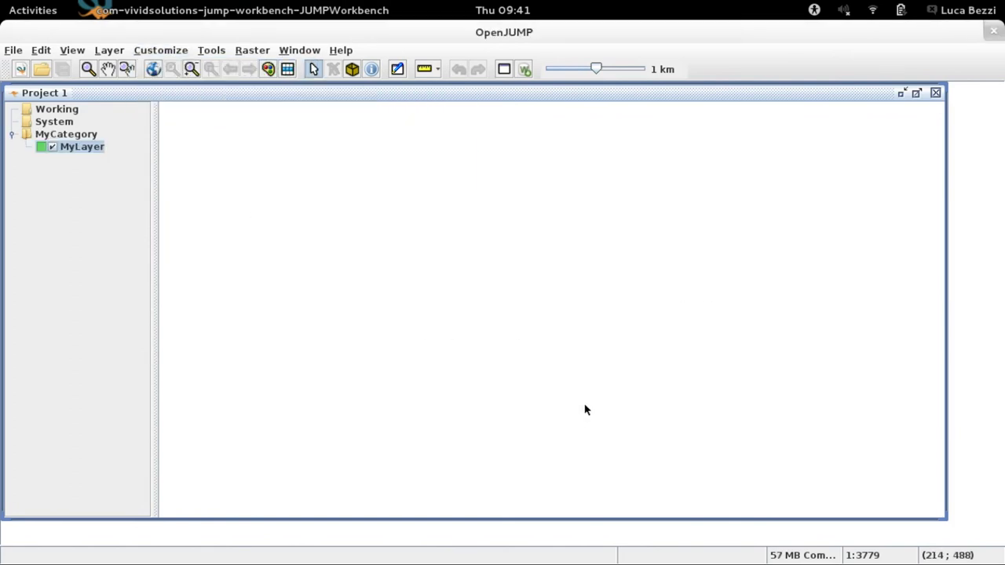
View and close MyLayer's attribute table, then exit OpenJUMP.
{"action": "left_click", "coordinate": [288, 70]}
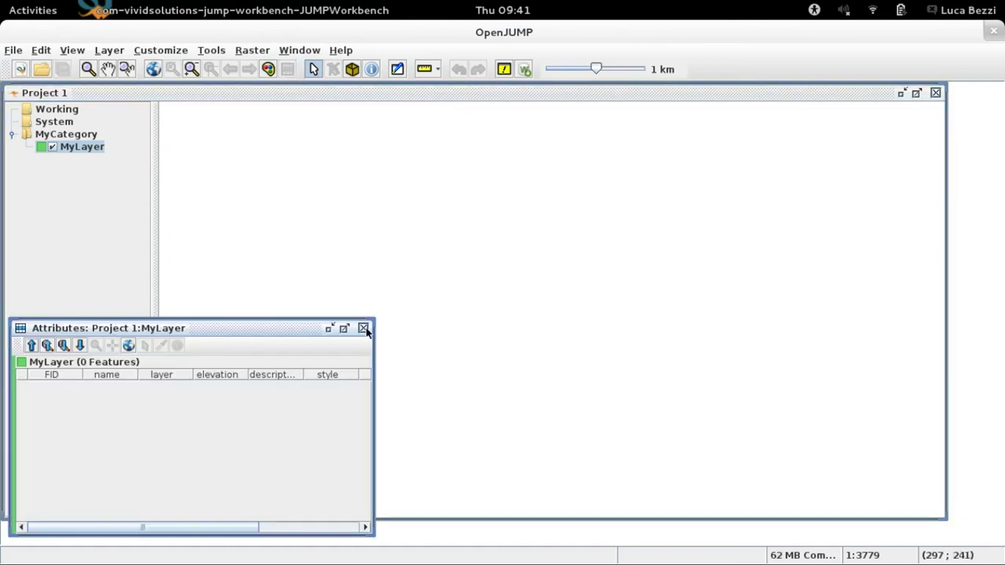
{"action": "left_click", "coordinate": [366, 329]}
{"action": "left_click", "coordinate": [994, 30]}
{"action": "left_click", "coordinate": [481, 321]}
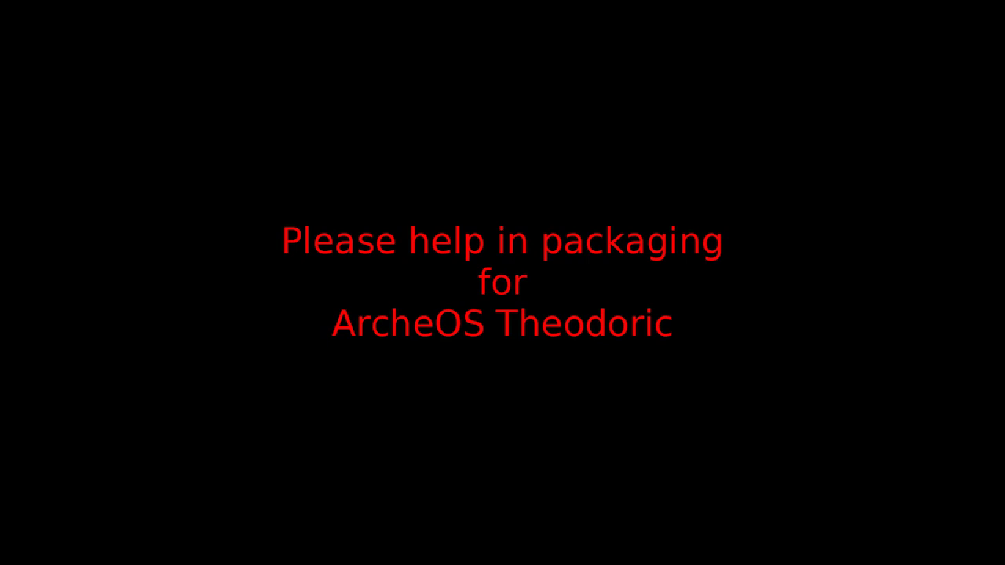